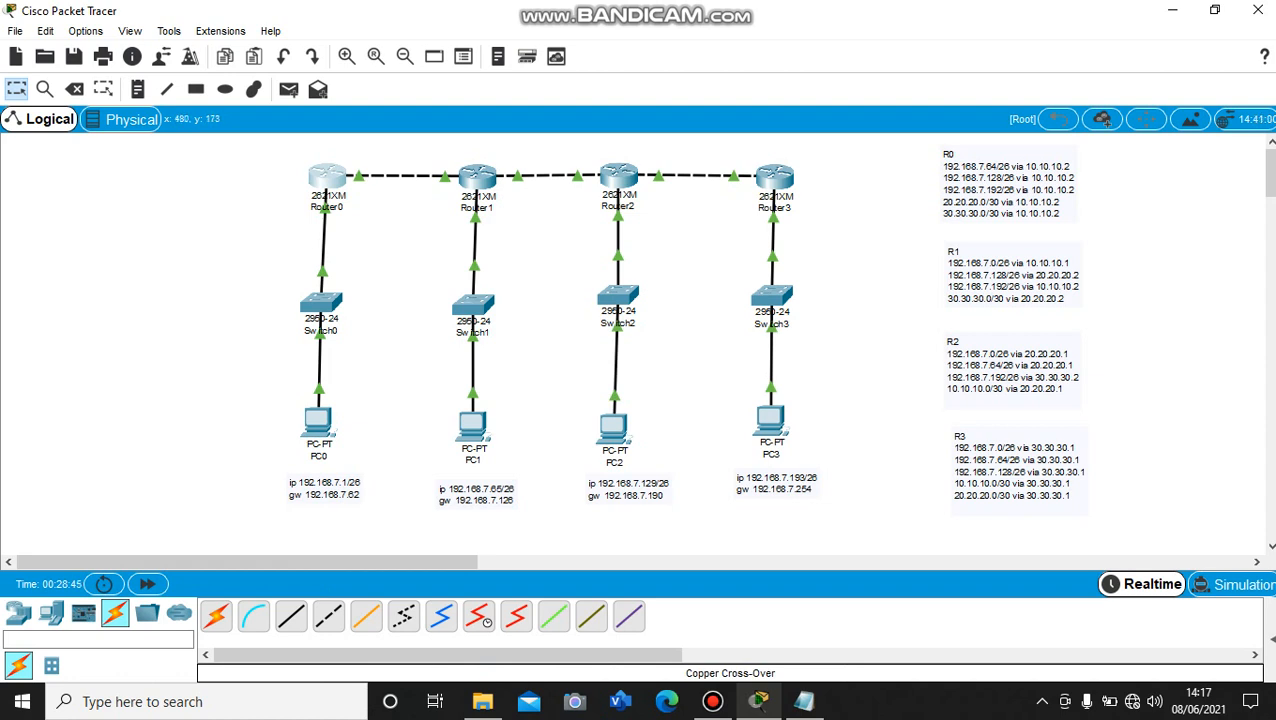
# Inspect the FastEthernet0/0 and FastEthernet0/1 interface settings of Router0
pyautogui.click(328, 177)
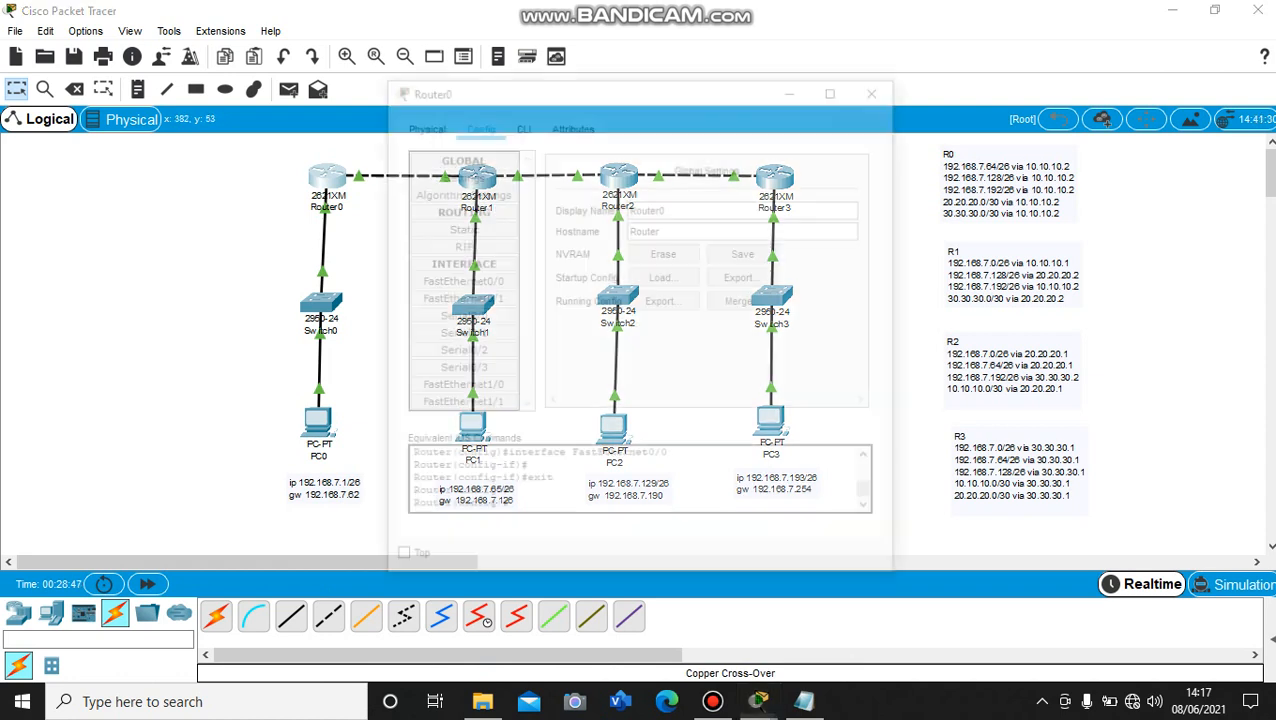
pyautogui.moveTo(596, 89); pyautogui.dragTo(654, 91)
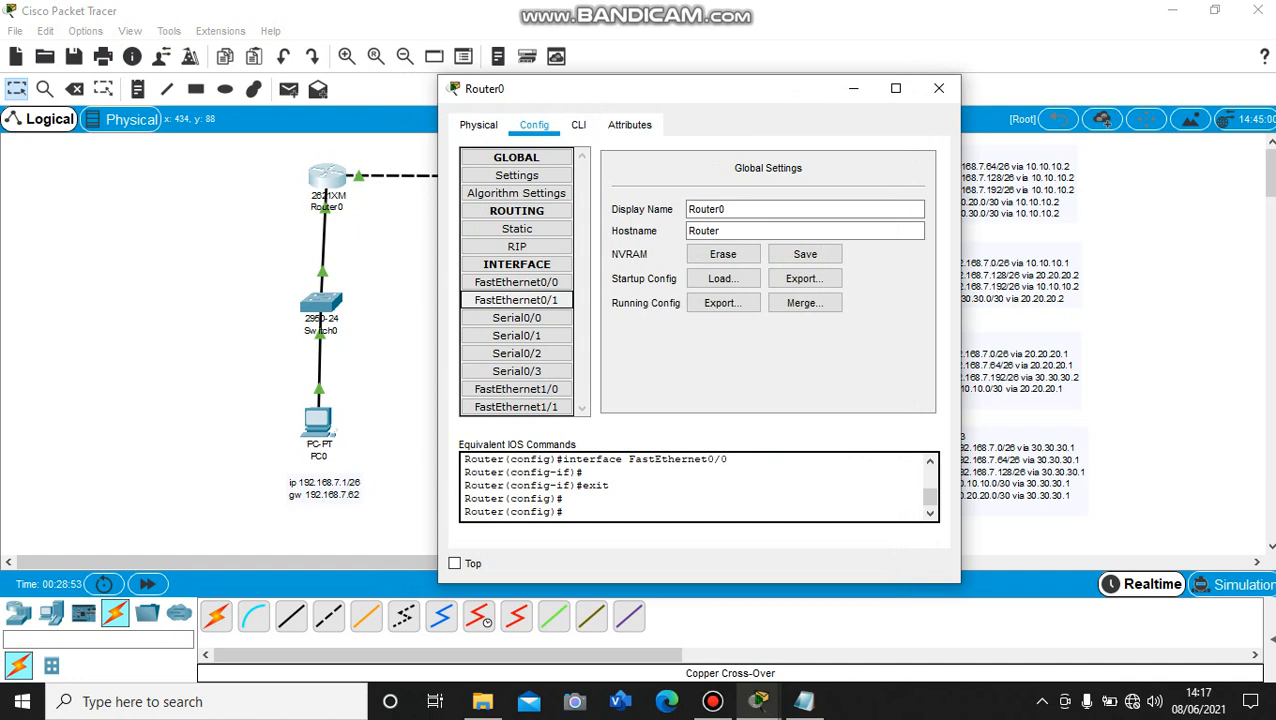
pyautogui.click(516, 282)
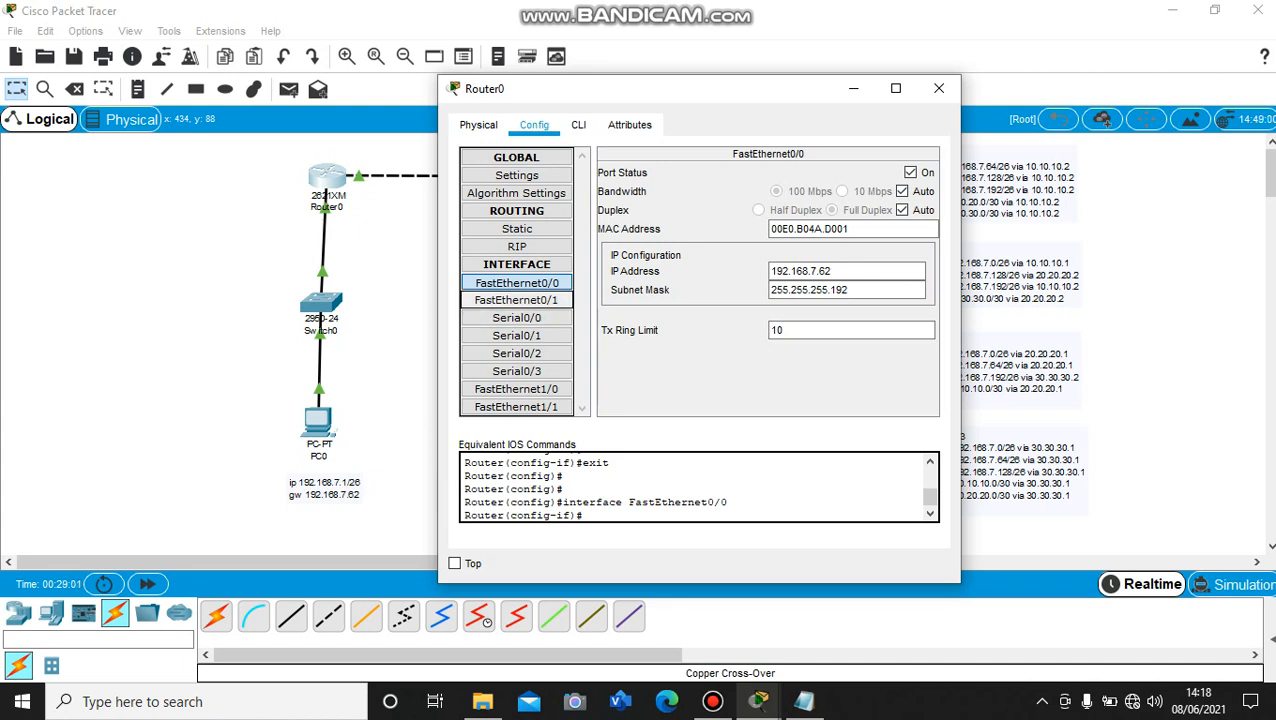
pyautogui.click(516, 300)
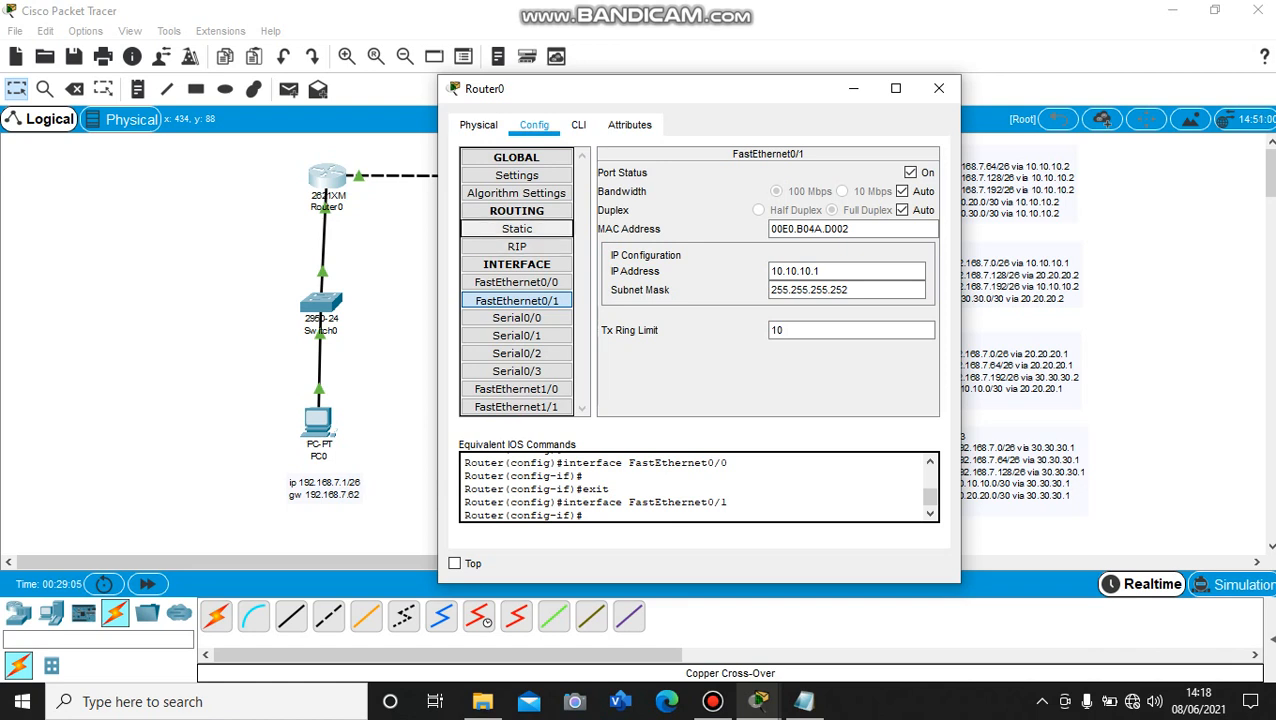
# Add a static route on Router0 to network 192.168.7.64 with mask 255.255.255.192 and next hop 10.10.10.2
pyautogui.click(517, 229)
pyautogui.moveTo(716, 88); pyautogui.dragTo(532, 99)
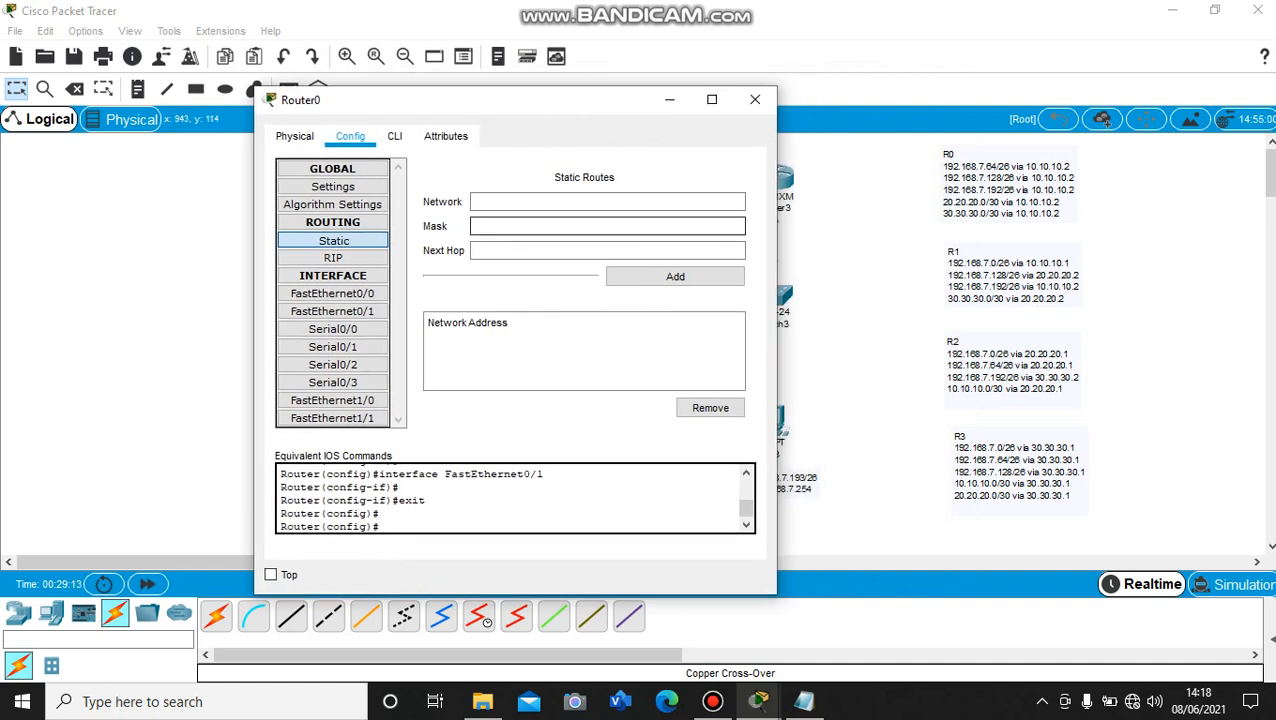
pyautogui.click(607, 202)
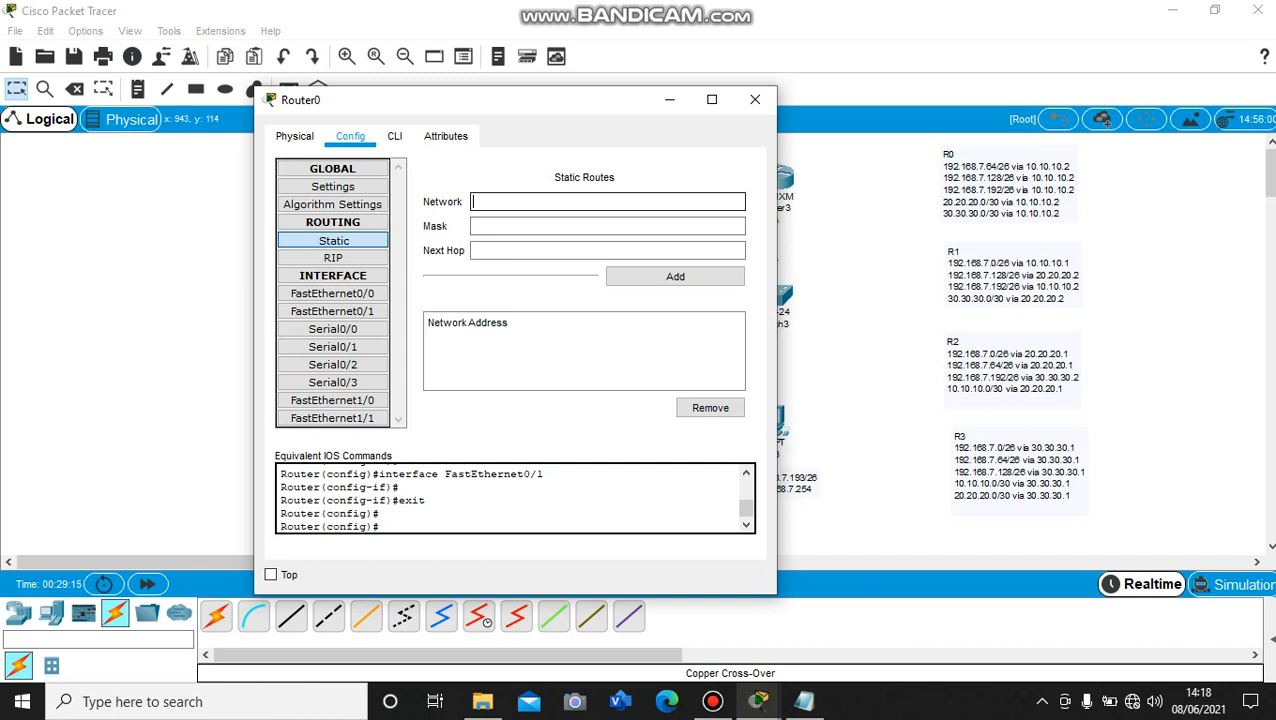
pyautogui.write('192.168.7.64')
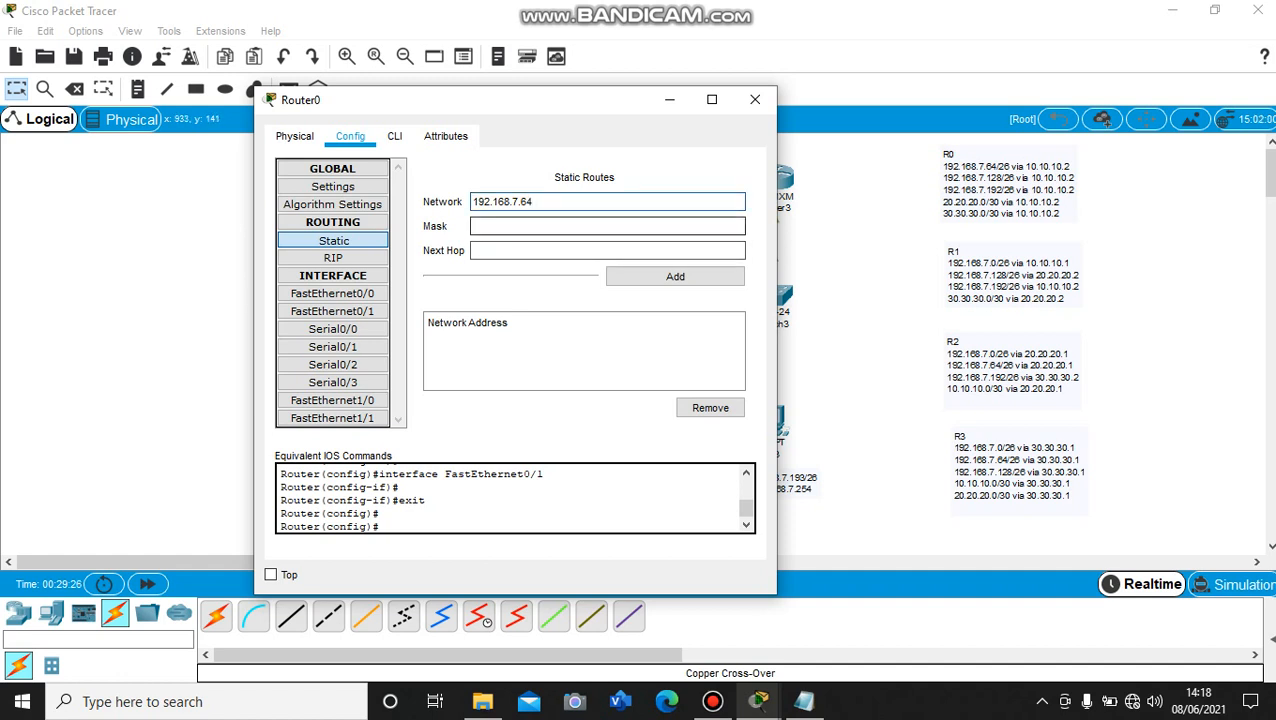
pyautogui.click(607, 226)
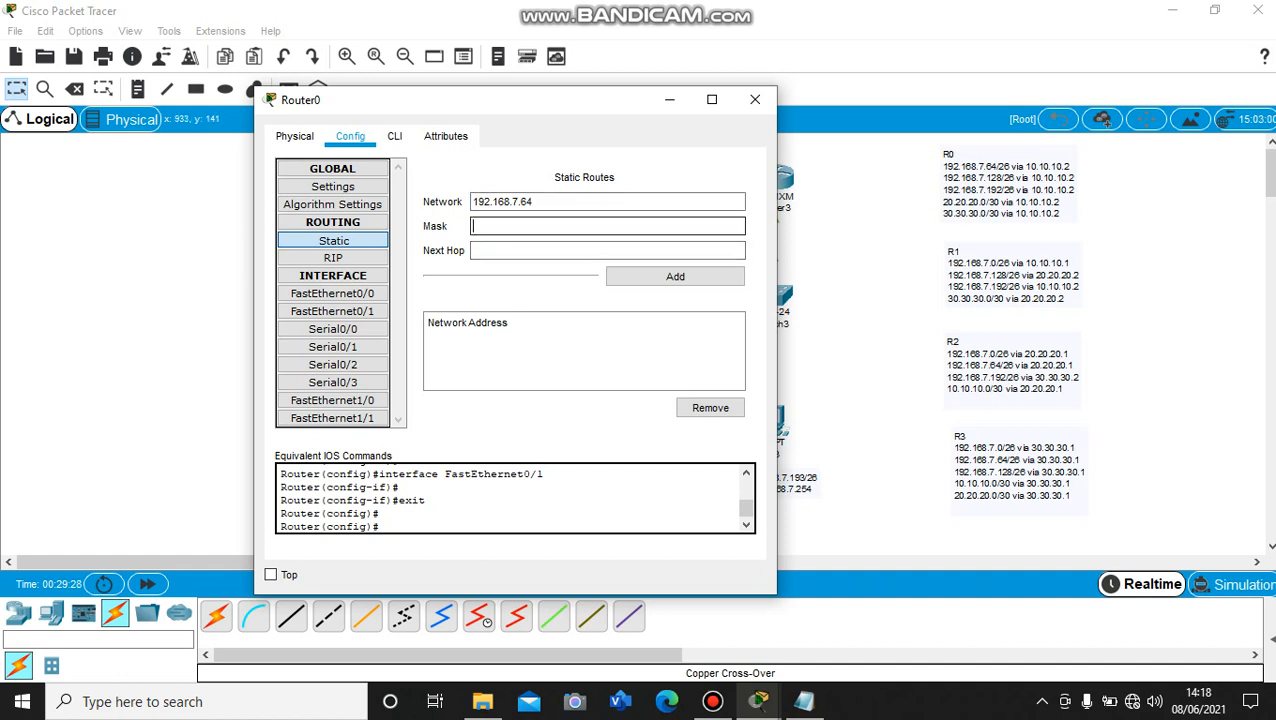
pyautogui.write('255.255.255.192')
pyautogui.click(607, 251)
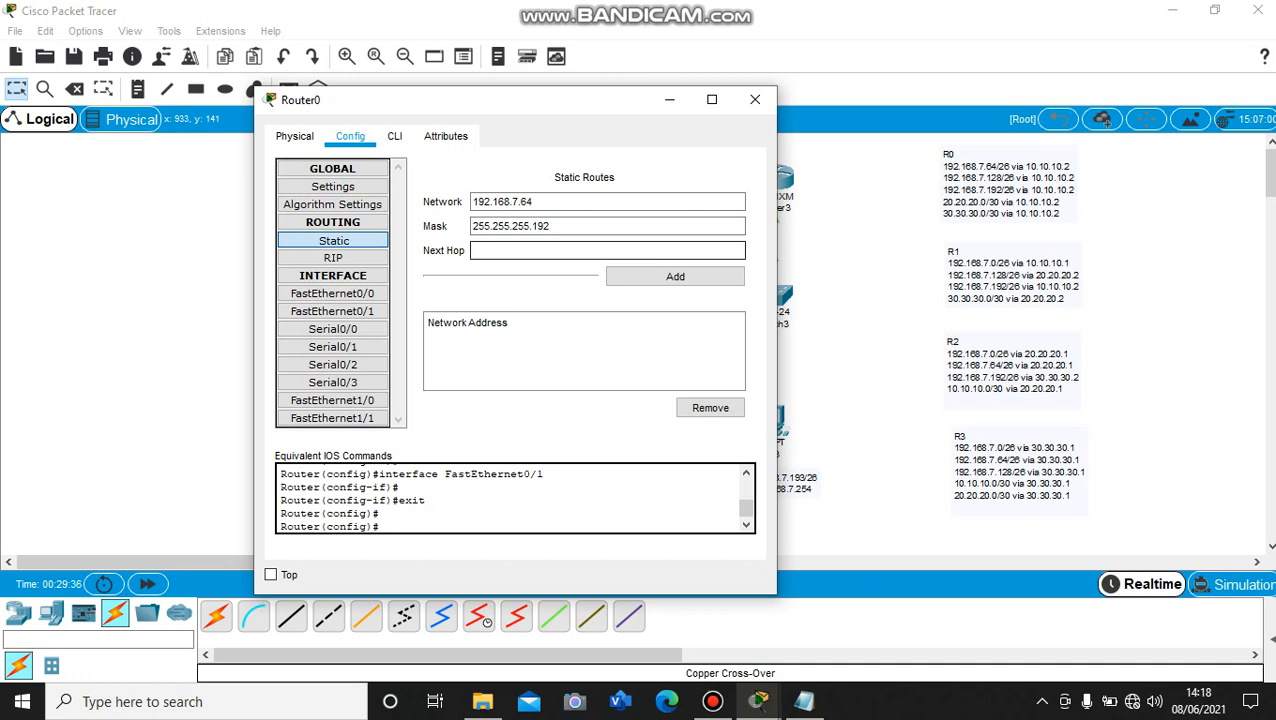
pyautogui.write('10.10.10.2')
pyautogui.click(675, 276)
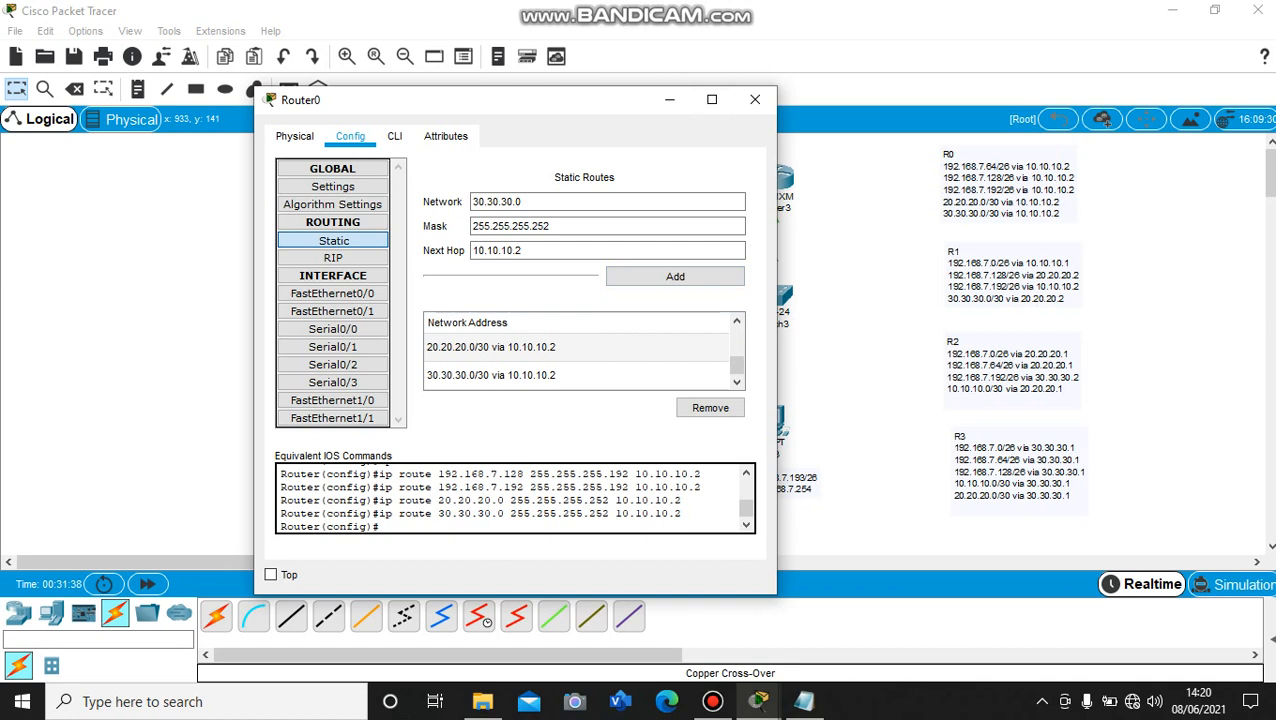
# Review Router0's list of static routes from start to end, and close the router's window
pyautogui.scroll(3, 580, 360)
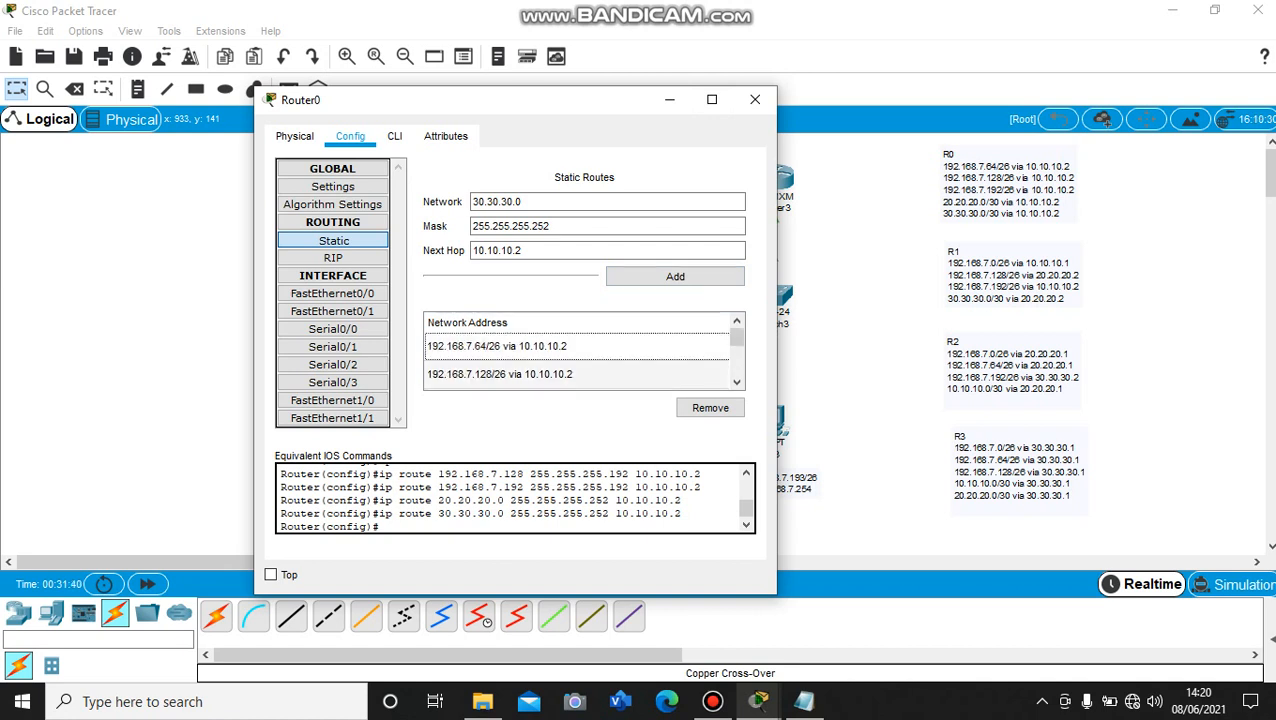
pyautogui.scroll(-2, 580, 360)
pyautogui.scroll(-1, 580, 360)
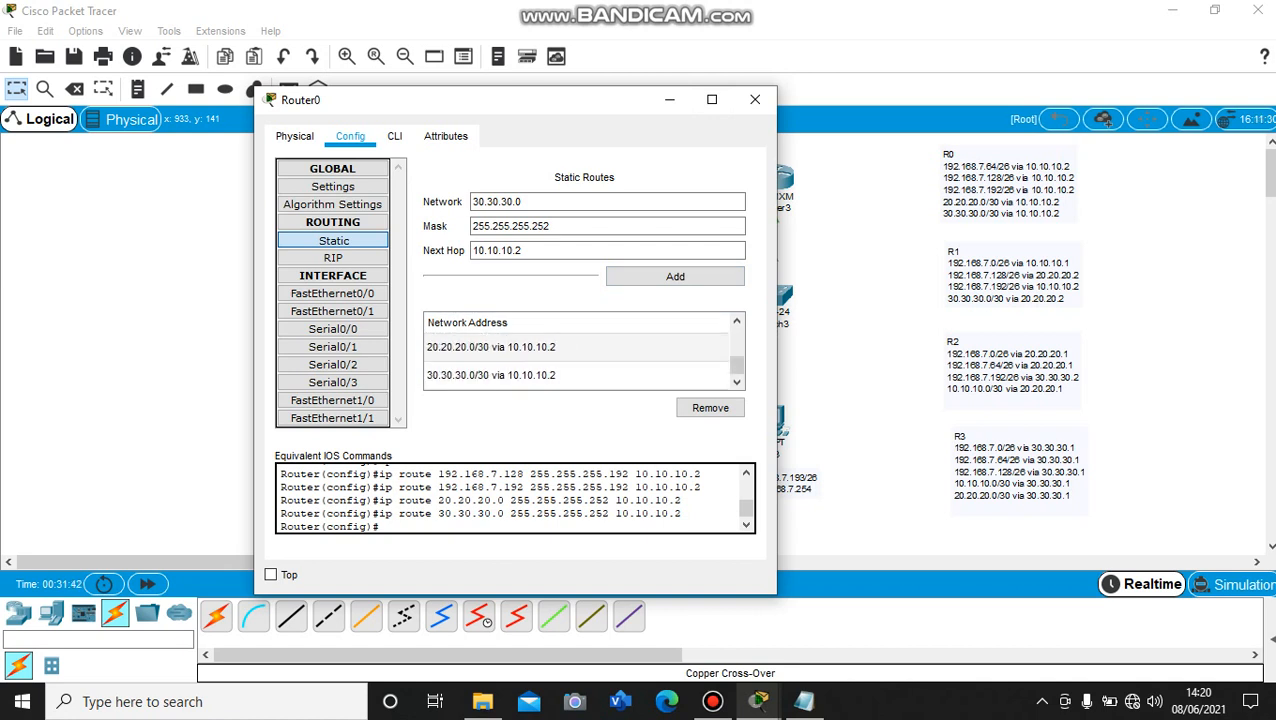
pyautogui.scroll(3, 583, 357)
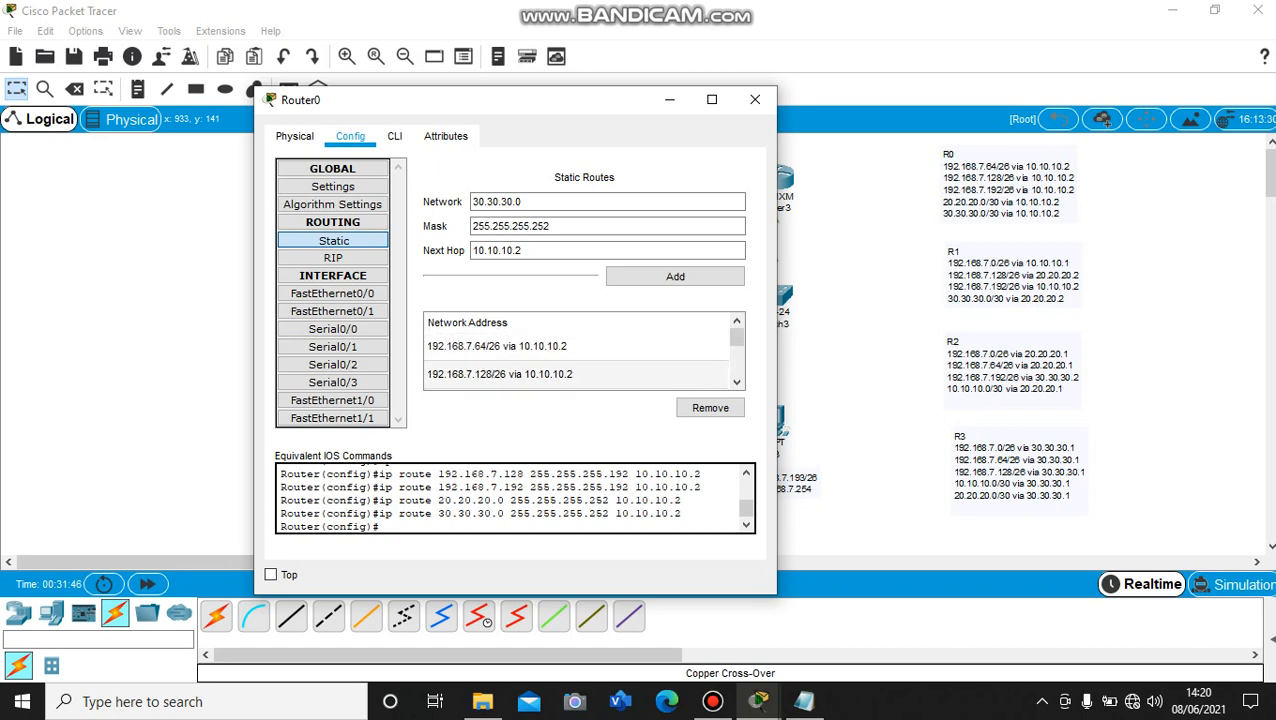
pyautogui.click(755, 99)
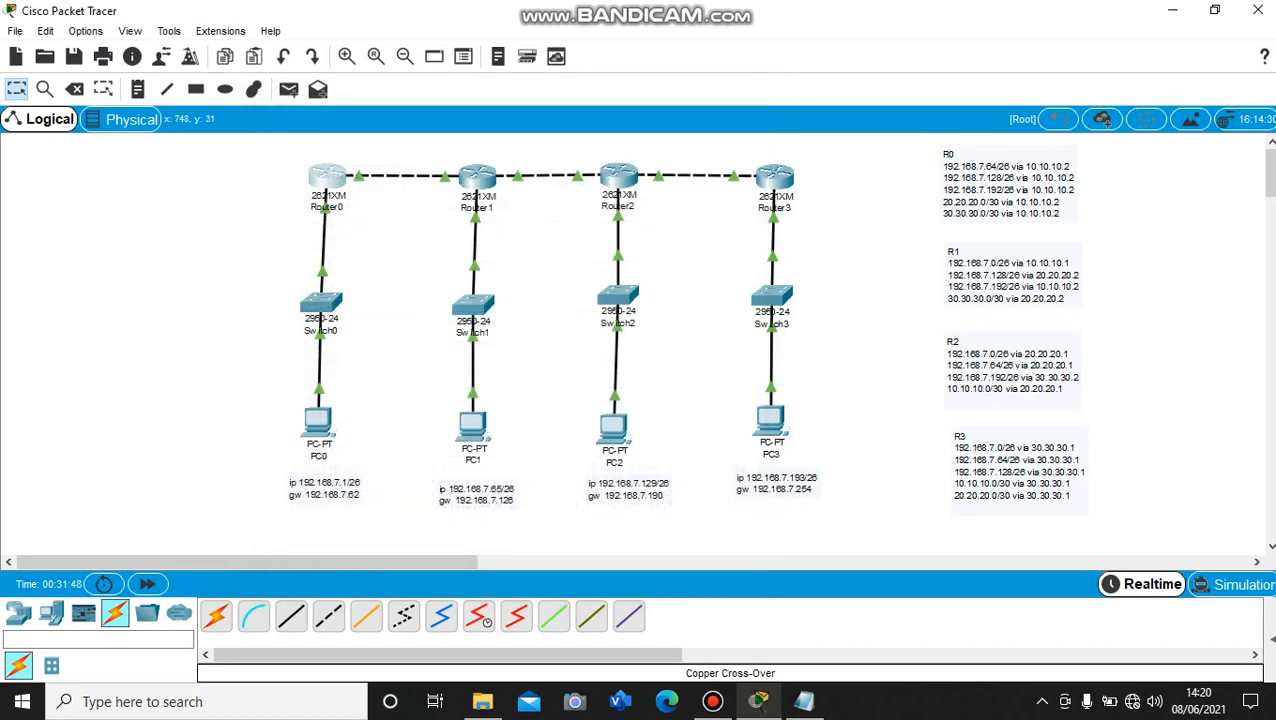
# Inspect the FastEthernet0/0, FastEthernet0/1 and FastEthernet1/0 interface settings of Router1
pyautogui.click(477, 178)
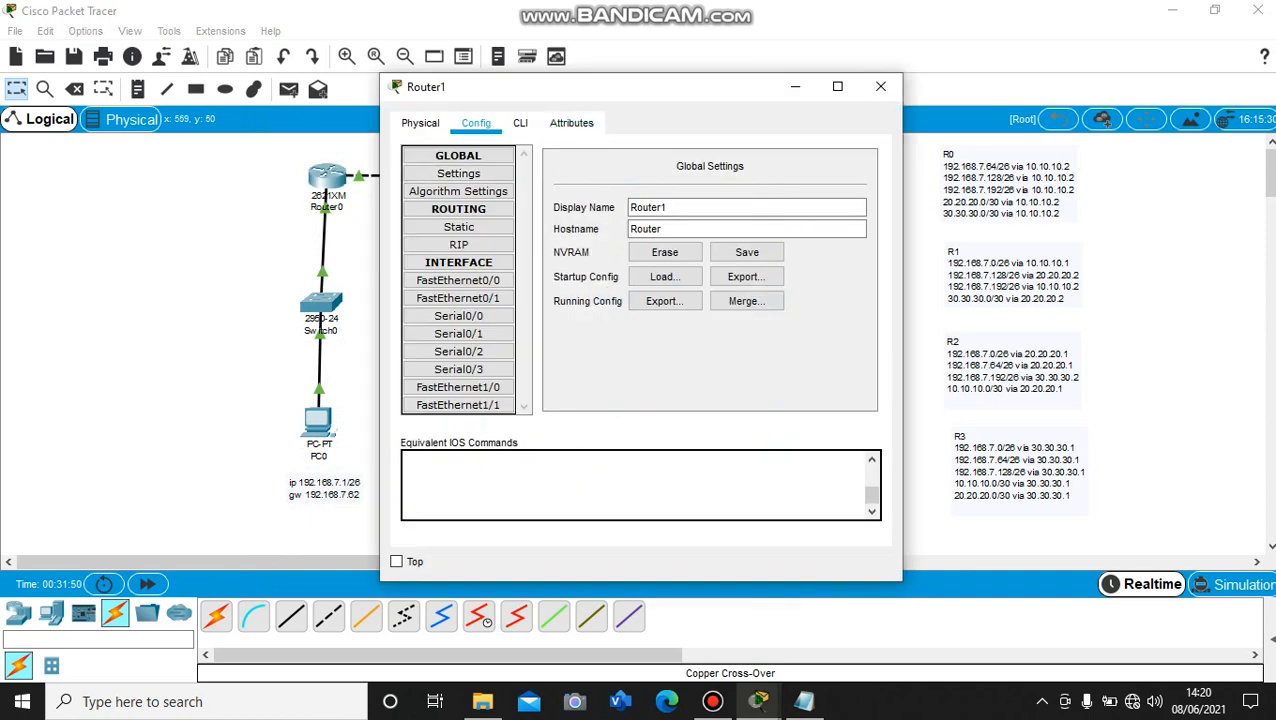
pyautogui.moveTo(625, 92); pyautogui.dragTo(843, 138)
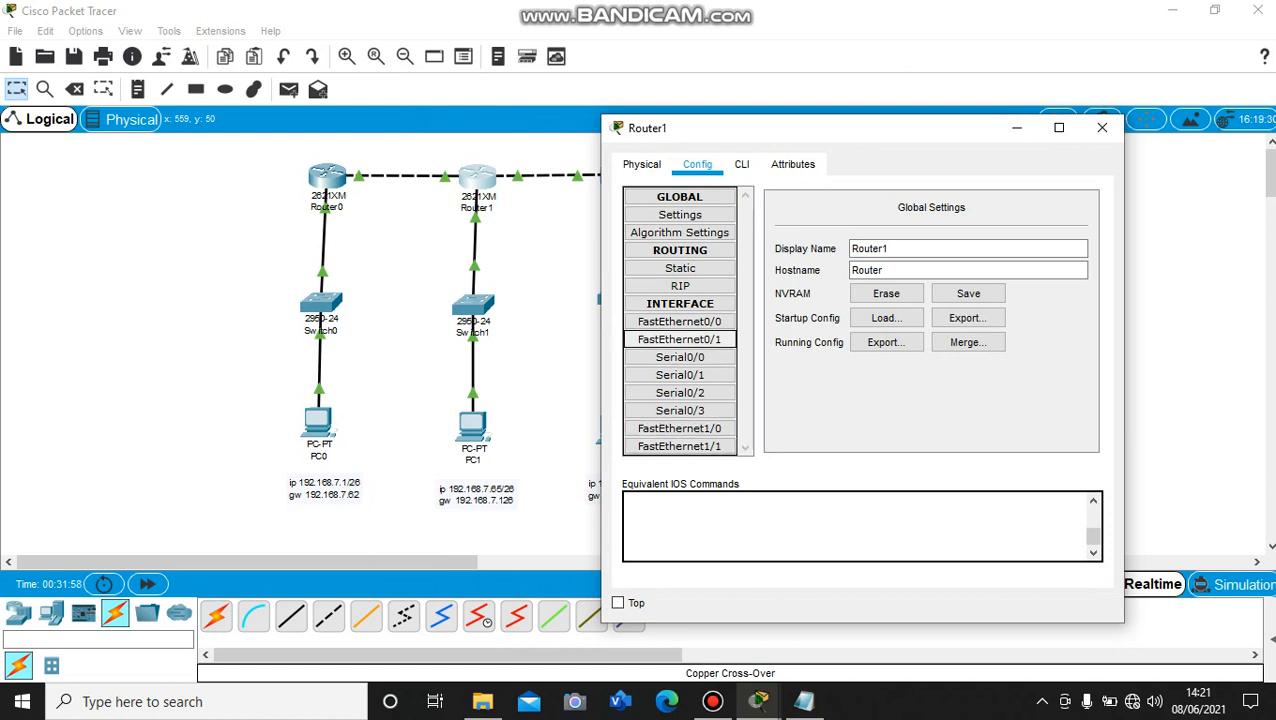
pyautogui.click(679, 321)
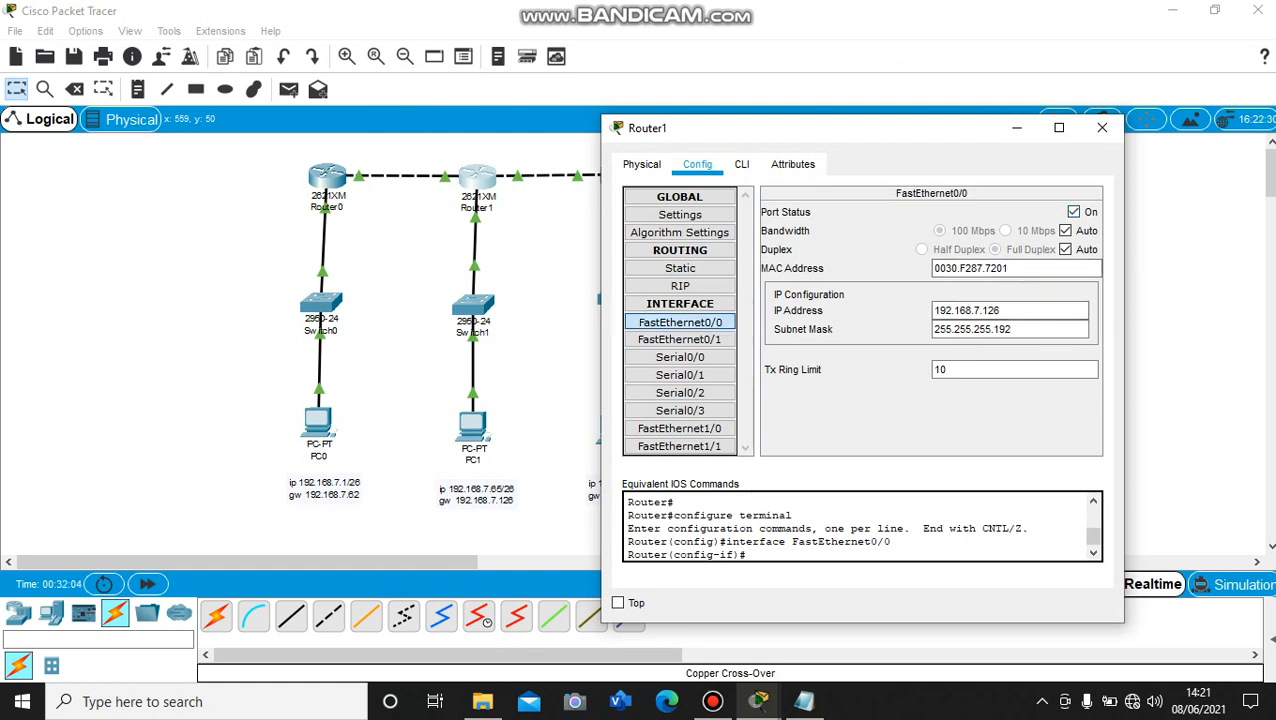
pyautogui.click(679, 340)
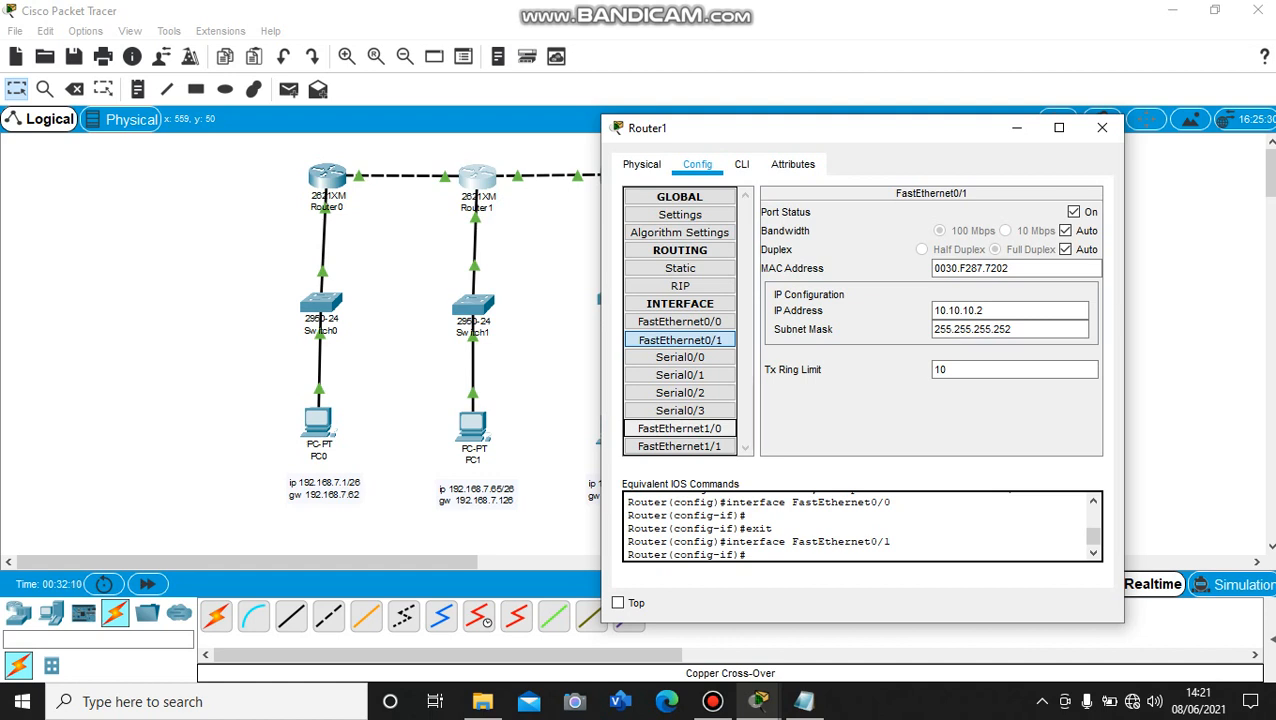
pyautogui.click(679, 429)
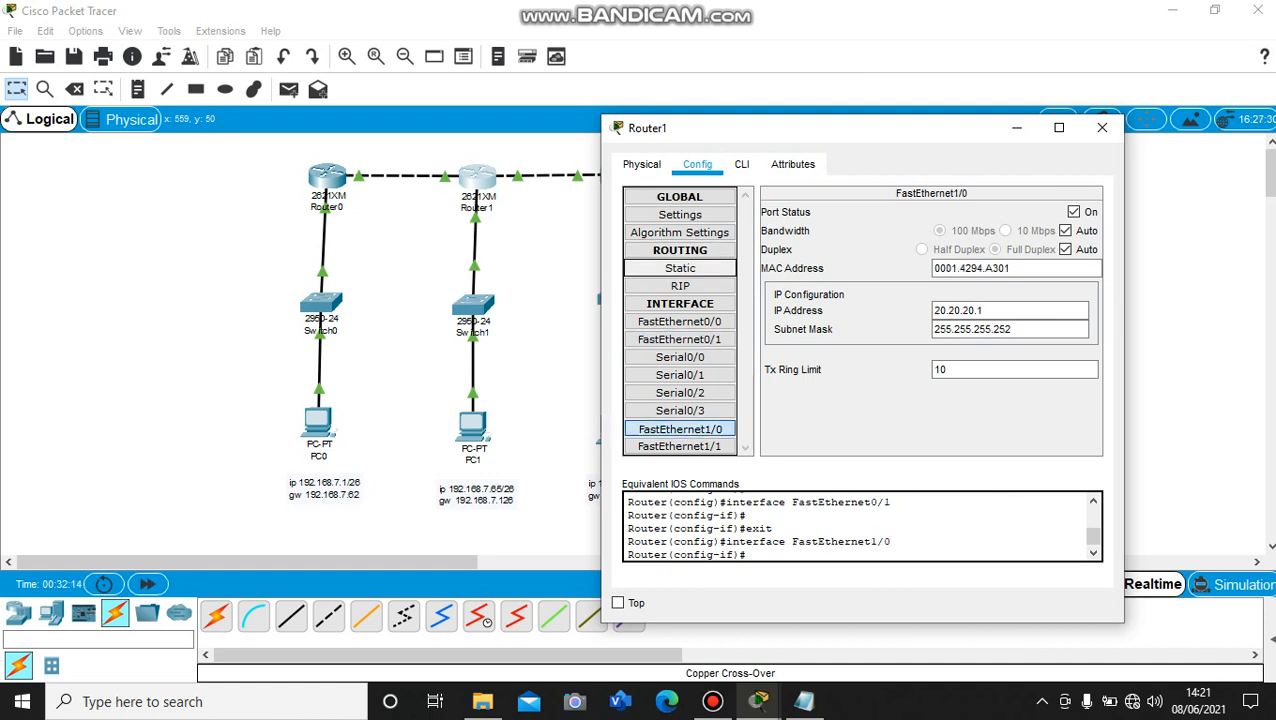
# Add a static route on Router1 to network 192.168.7.0 with mask 255.255.255.192 and next hop 10.10.10.1, and close the router's window
pyautogui.click(680, 268)
pyautogui.moveTo(801, 140); pyautogui.dragTo(569, 152)
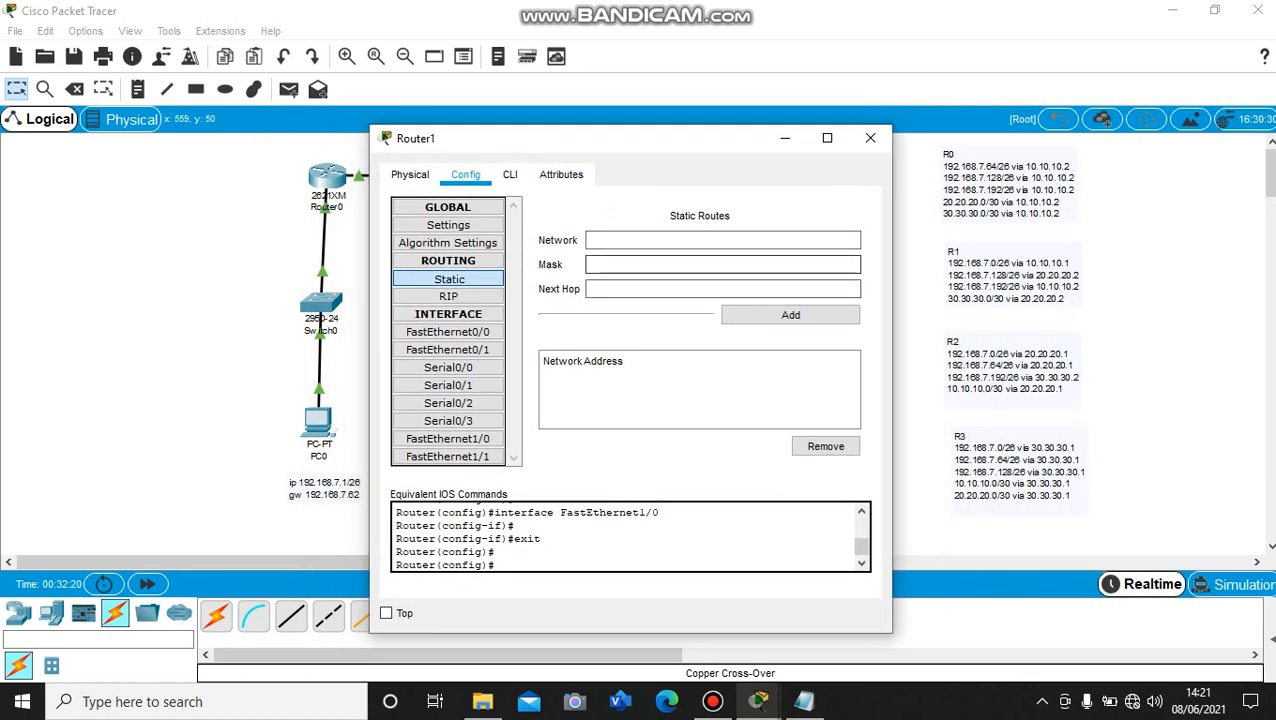
pyautogui.click(700, 240)
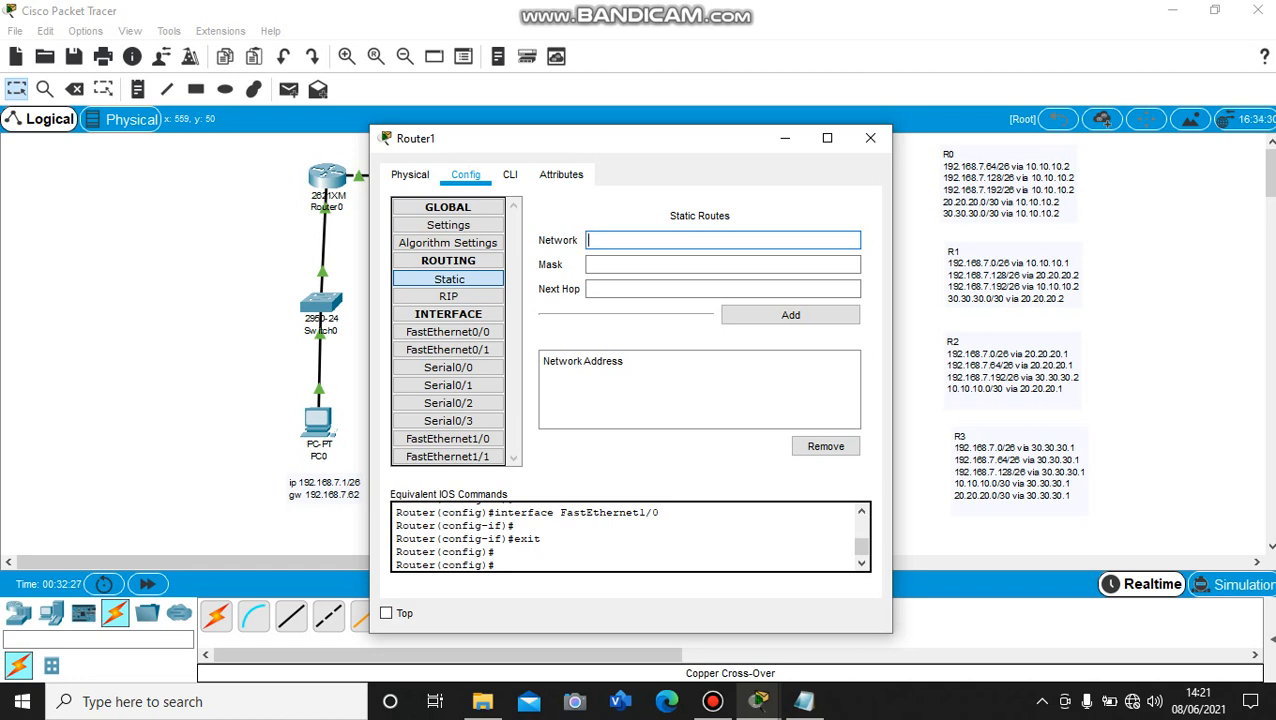
pyautogui.write('192.168.7.0')
pyautogui.click(722, 265)
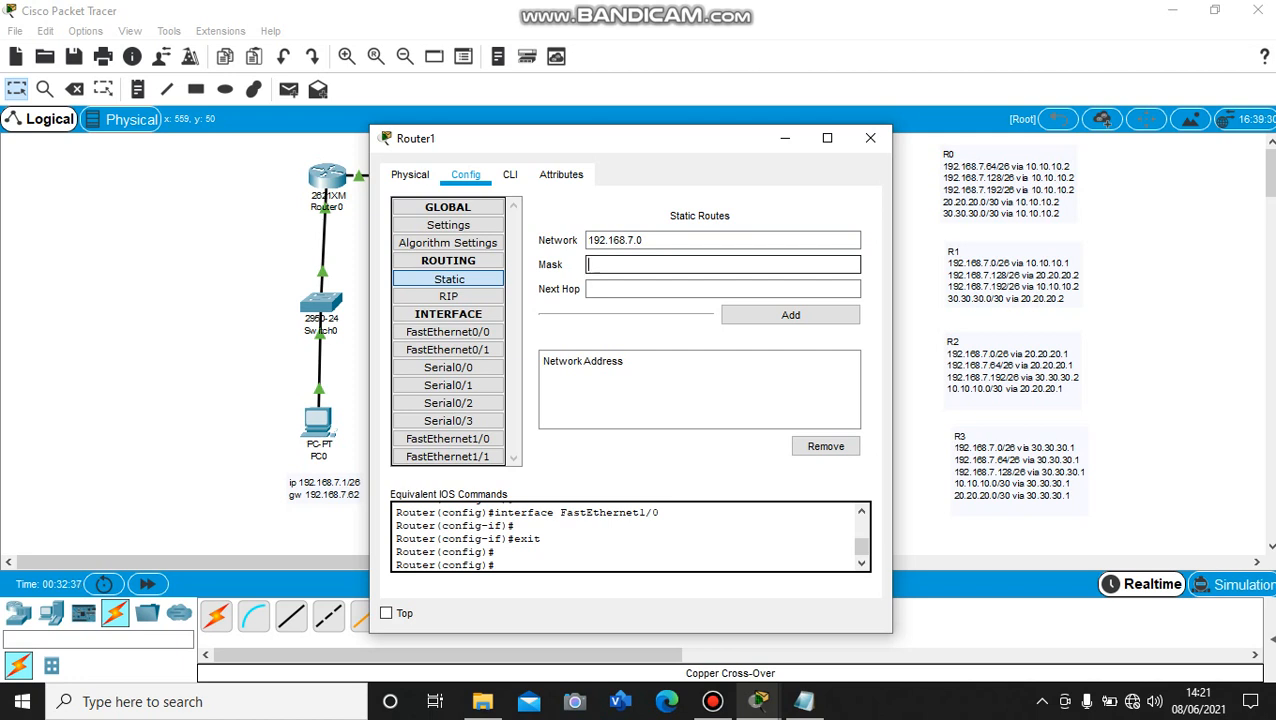
pyautogui.write('255.255.255.192')
pyautogui.click(722, 289)
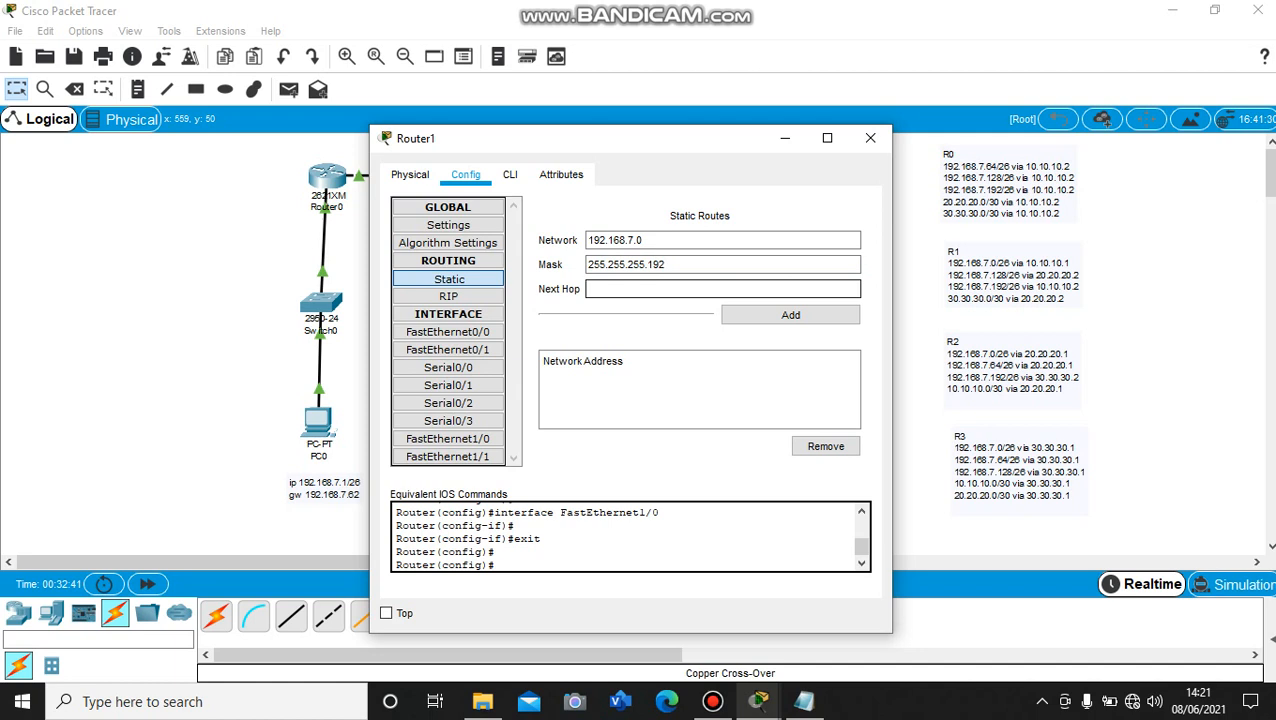
pyautogui.write('10.10.10.1')
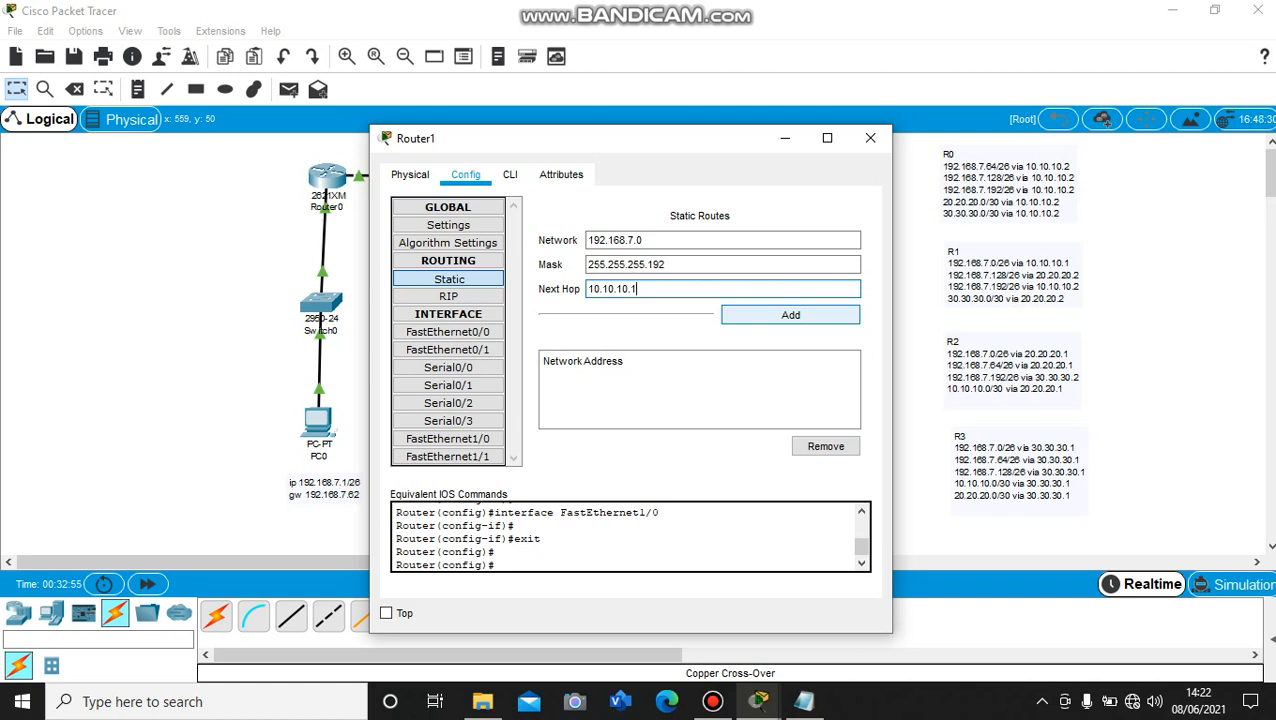
pyautogui.click(790, 314)
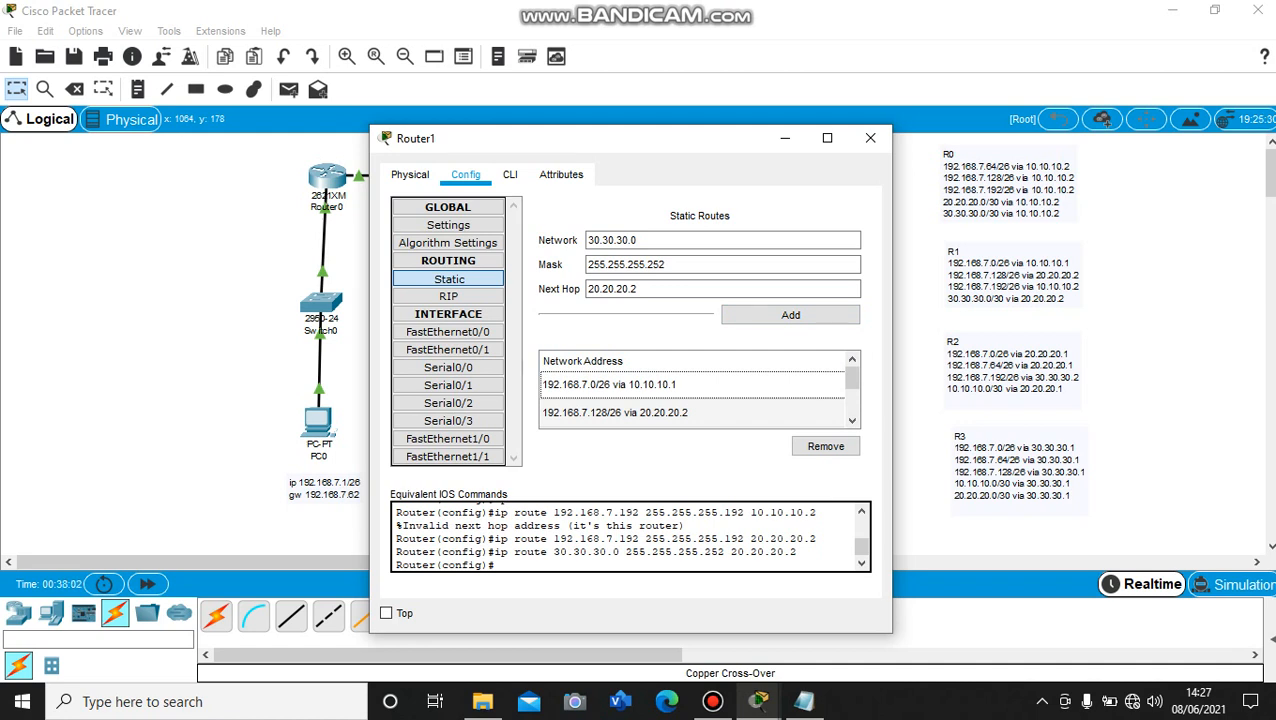
pyautogui.moveTo(852, 378)
pyautogui.mouseDown()
pyautogui.moveTo(852, 402)
pyautogui.moveTo(852, 378)
pyautogui.mouseUp()
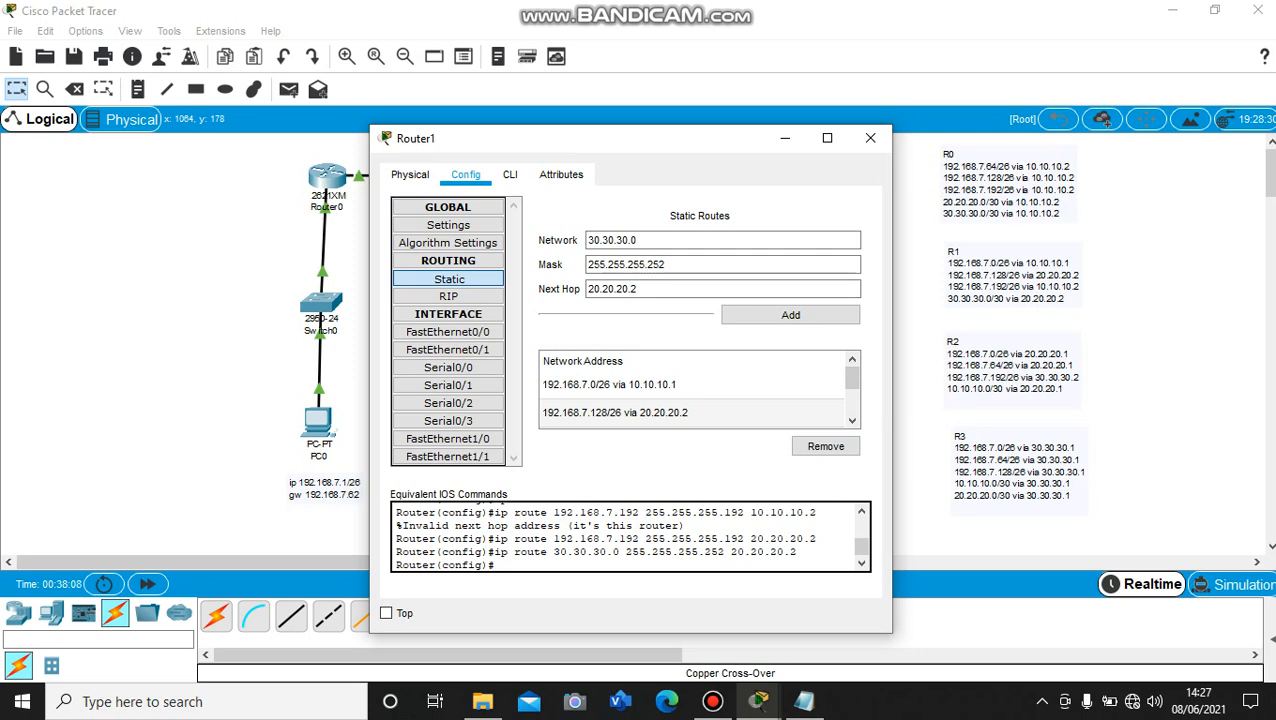
pyautogui.click(870, 138)
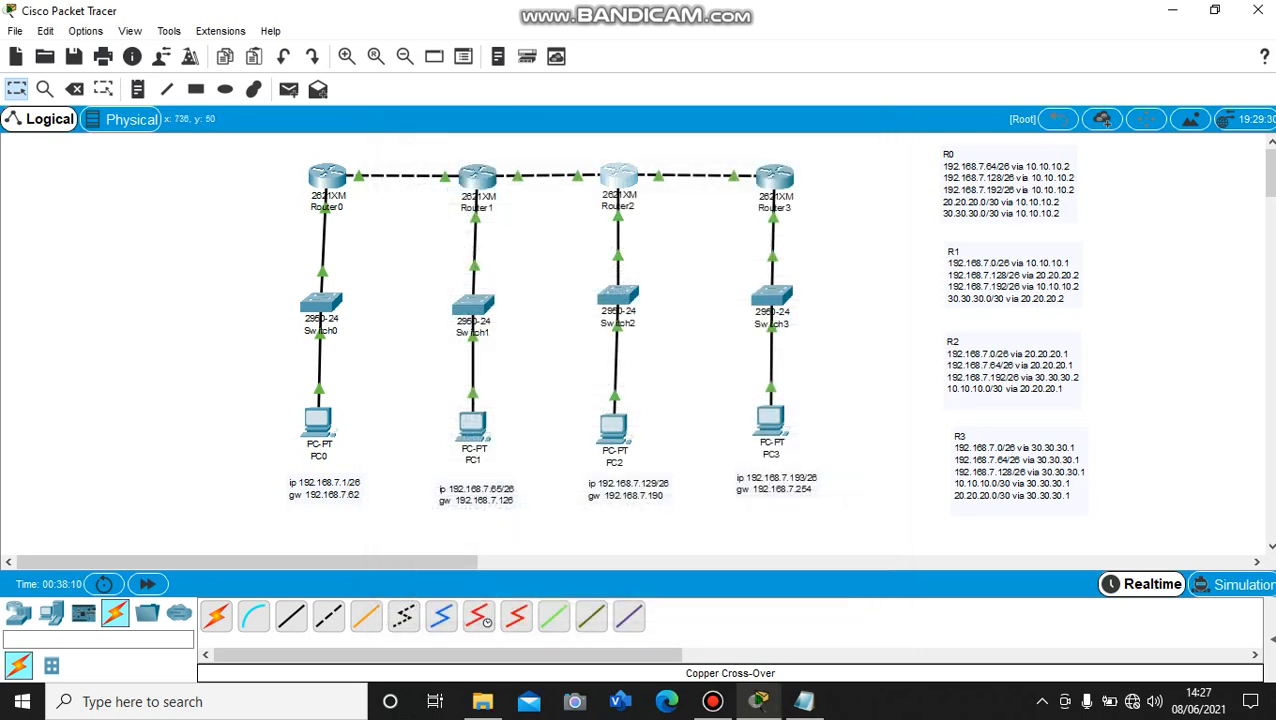
# Inspect the FastEthernet0/0, FastEthernet0/1 and FastEthernet1/0 interface settings of Router2
pyautogui.click(616, 175)
pyautogui.moveTo(670, 94); pyautogui.dragTo(942, 235)
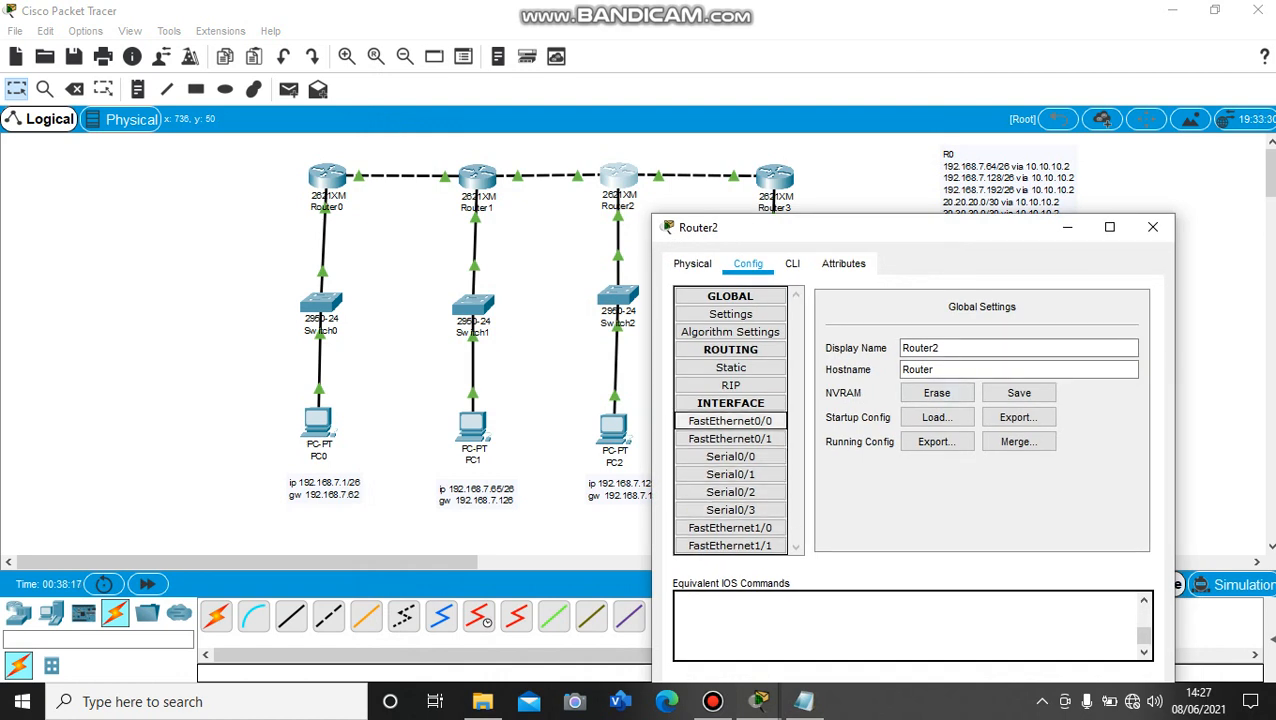
pyautogui.click(730, 421)
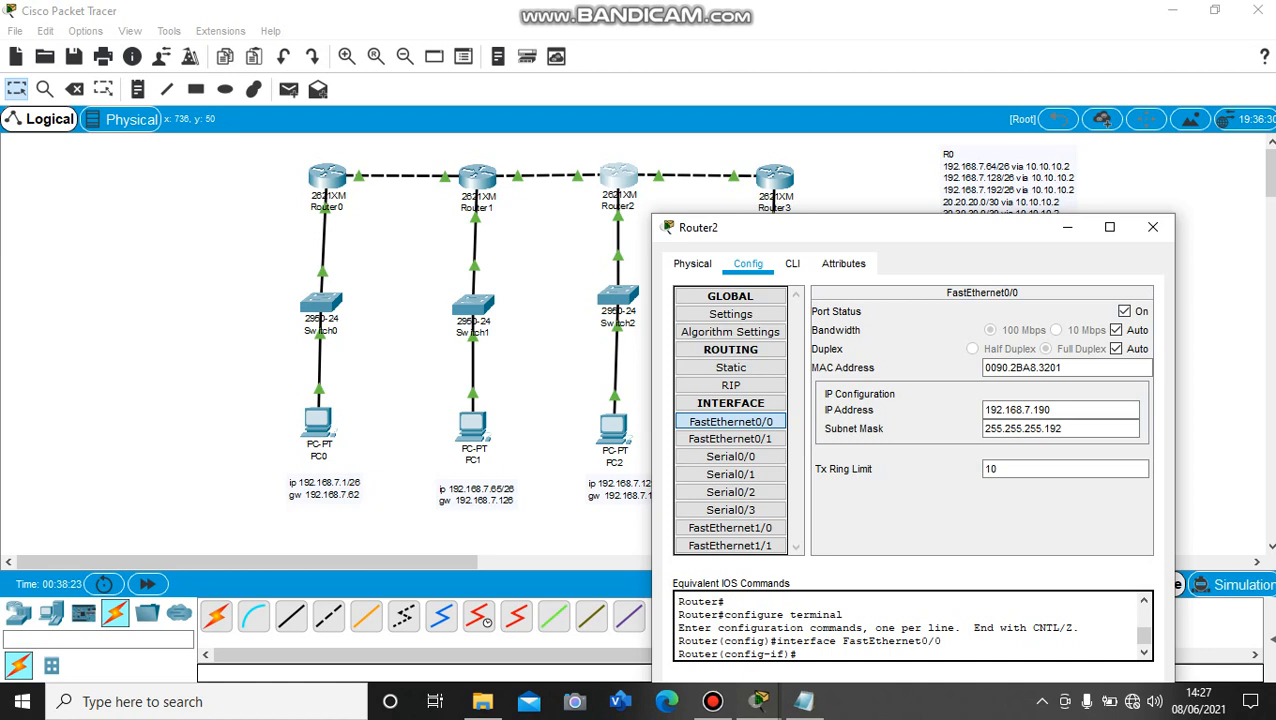
pyautogui.click(730, 439)
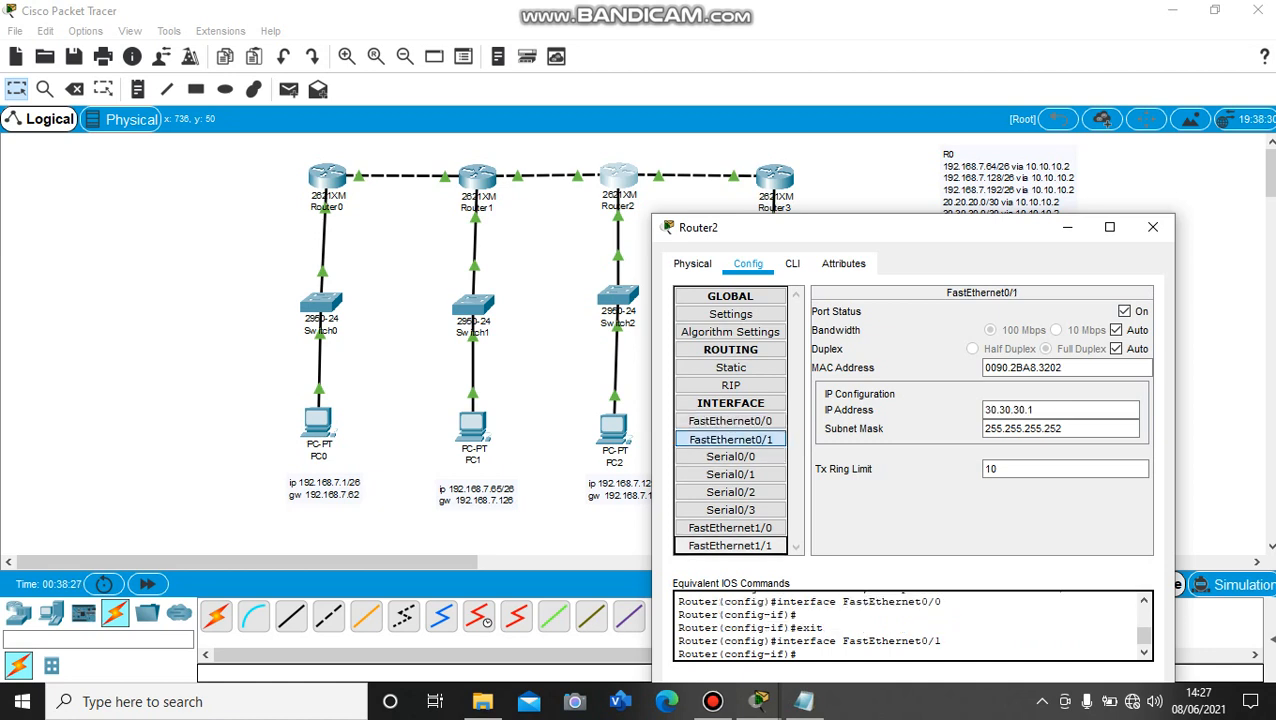
pyautogui.click(730, 528)
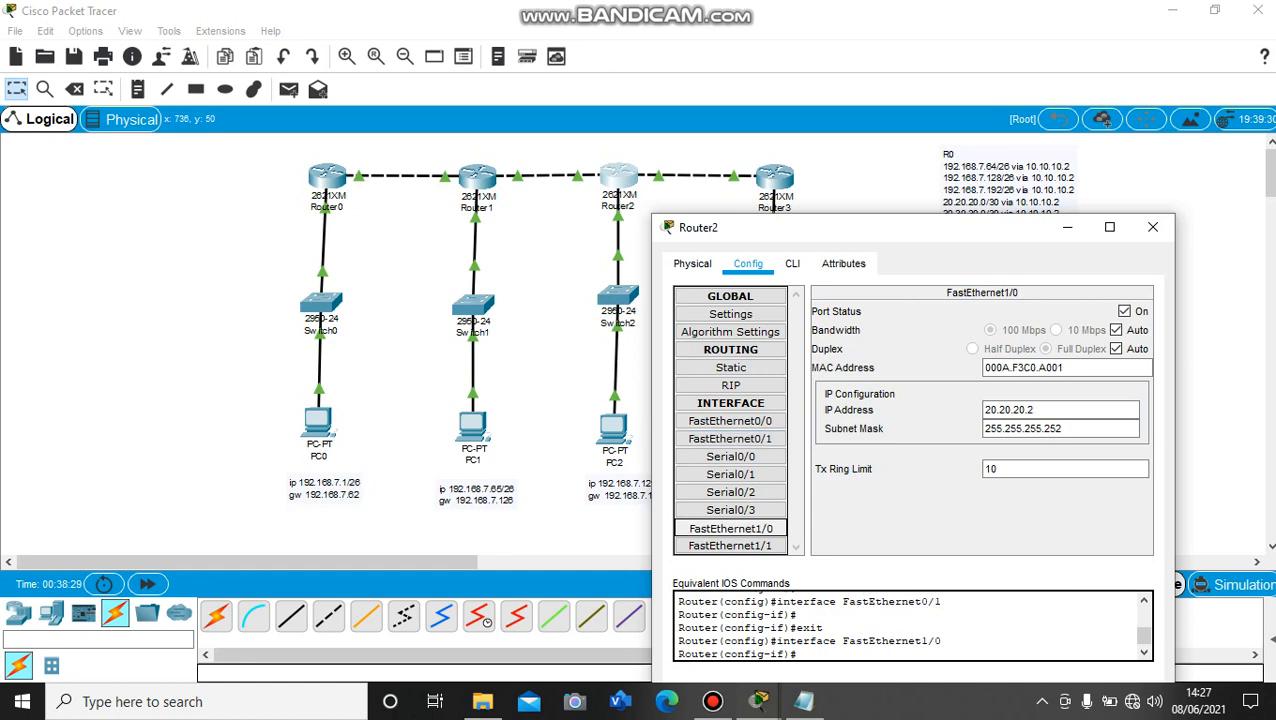
# Add a static route on Router2 to network 192.168.7.0 with mask 255.255.255.192 and next hop 20.20.20.1, and close the router's window
pyautogui.moveTo(921, 238); pyautogui.dragTo(559, 153)
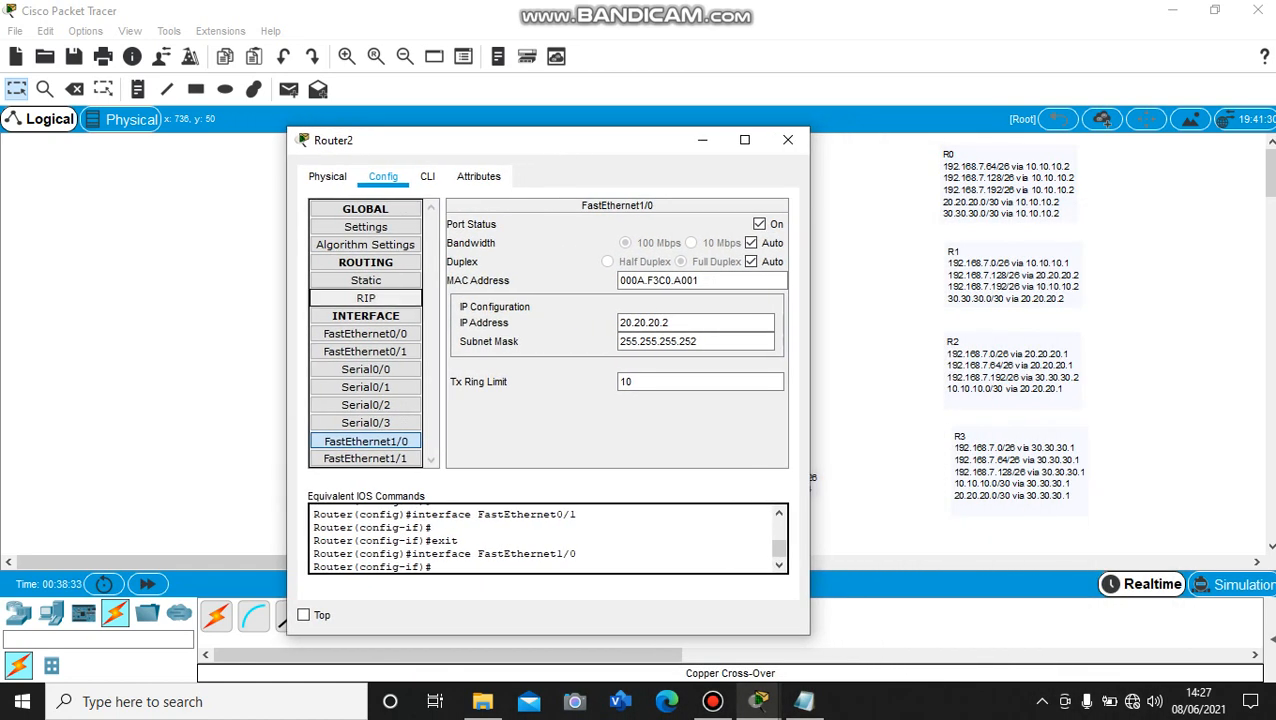
pyautogui.click(366, 280)
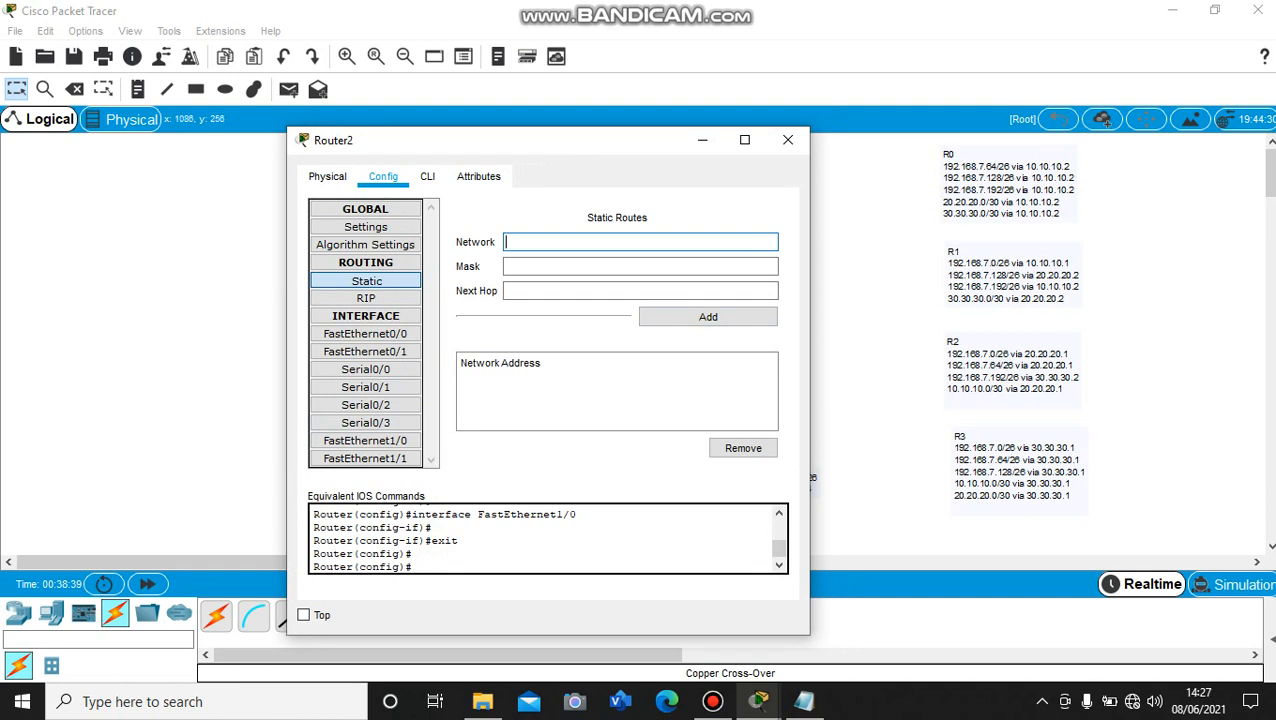
pyautogui.moveTo(924, 370); pyautogui.dragTo(899, 437)
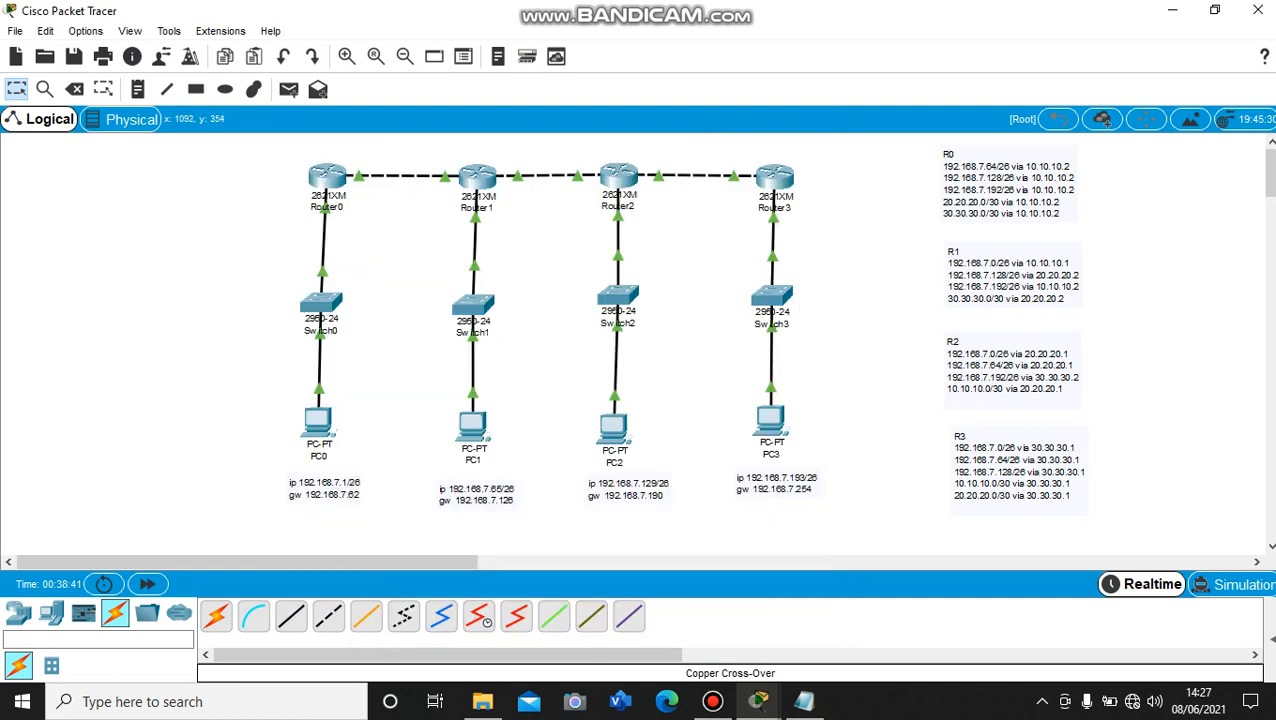
pyautogui.click(619, 176)
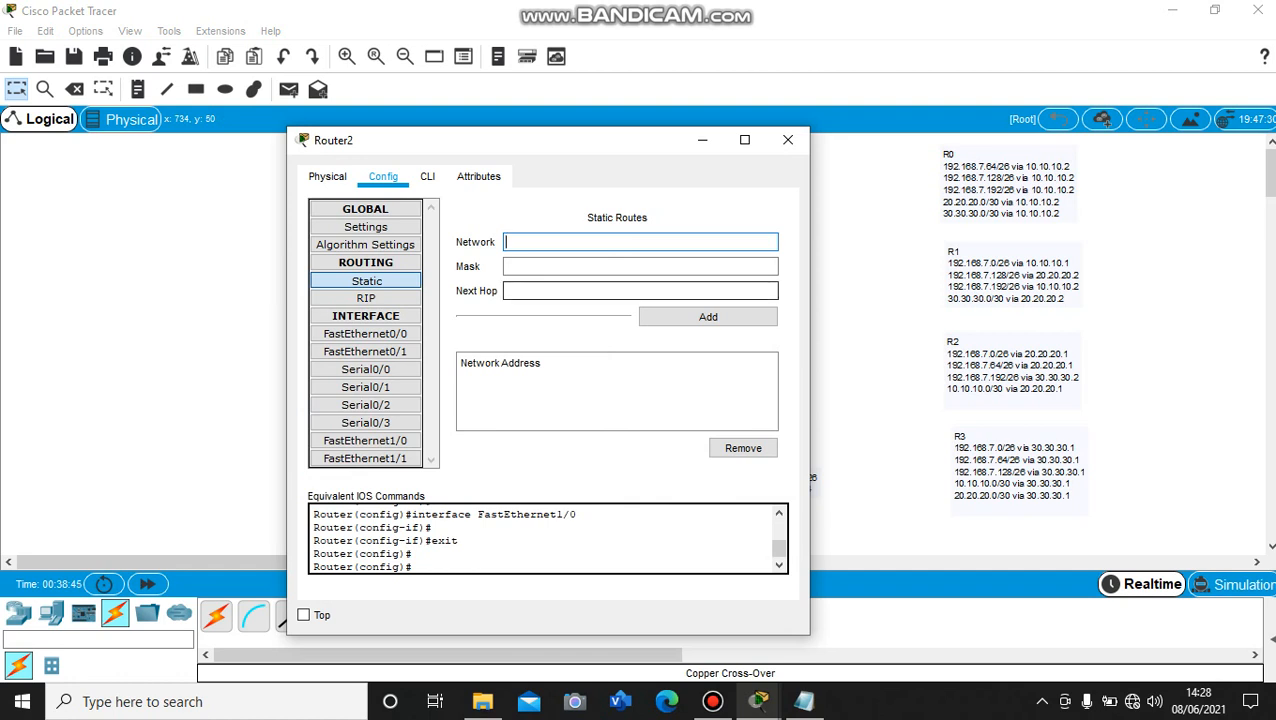
pyautogui.write('192.168.7.0')
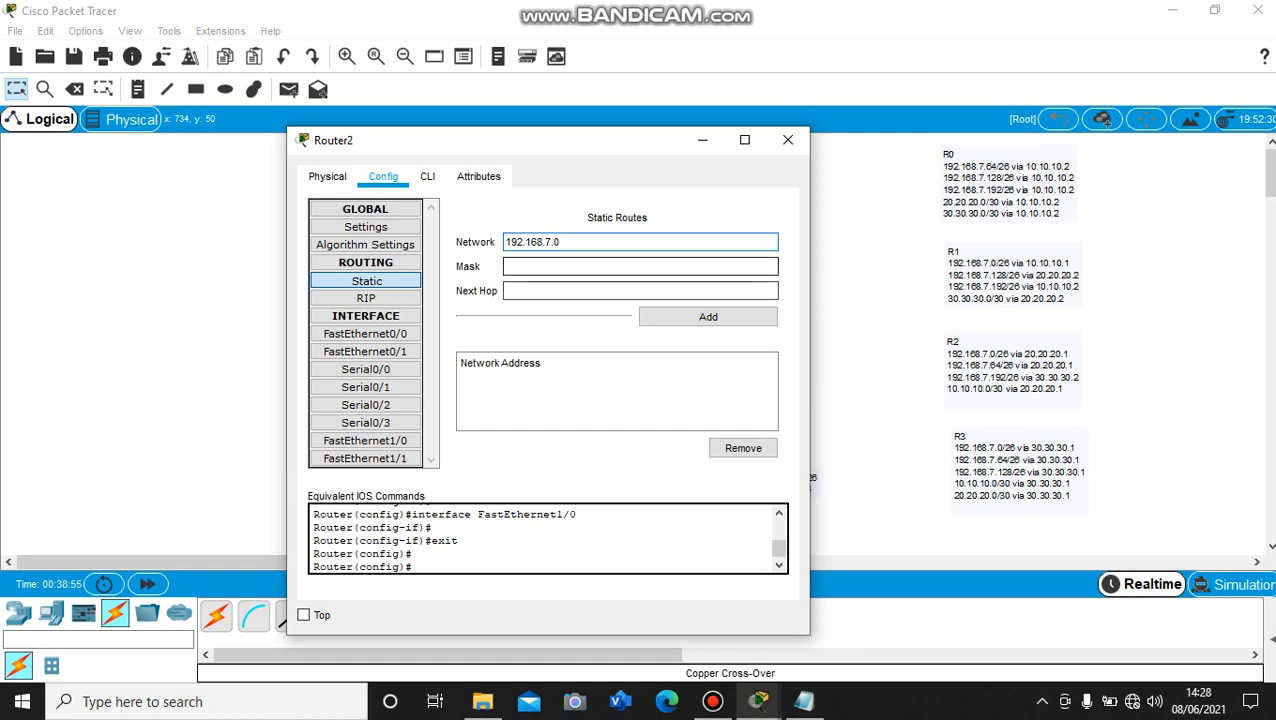
pyautogui.click(640, 267)
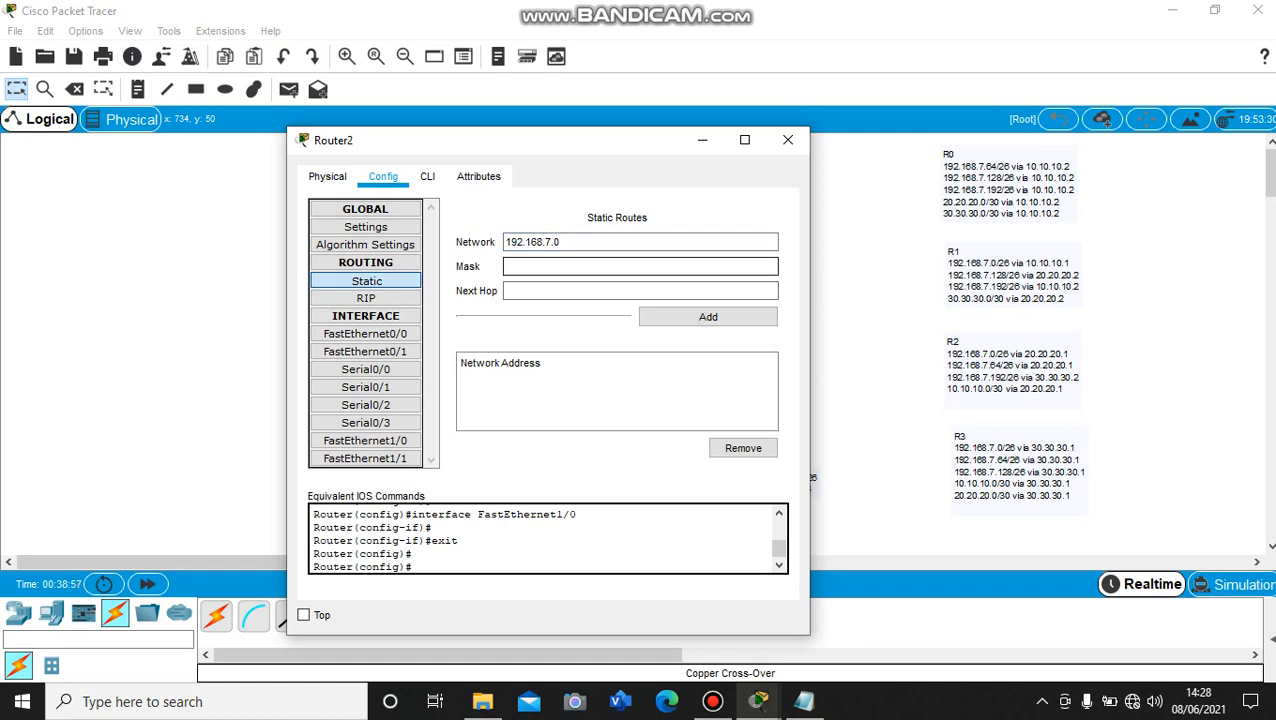
pyautogui.write('255.255.255.192')
pyautogui.click(640, 291)
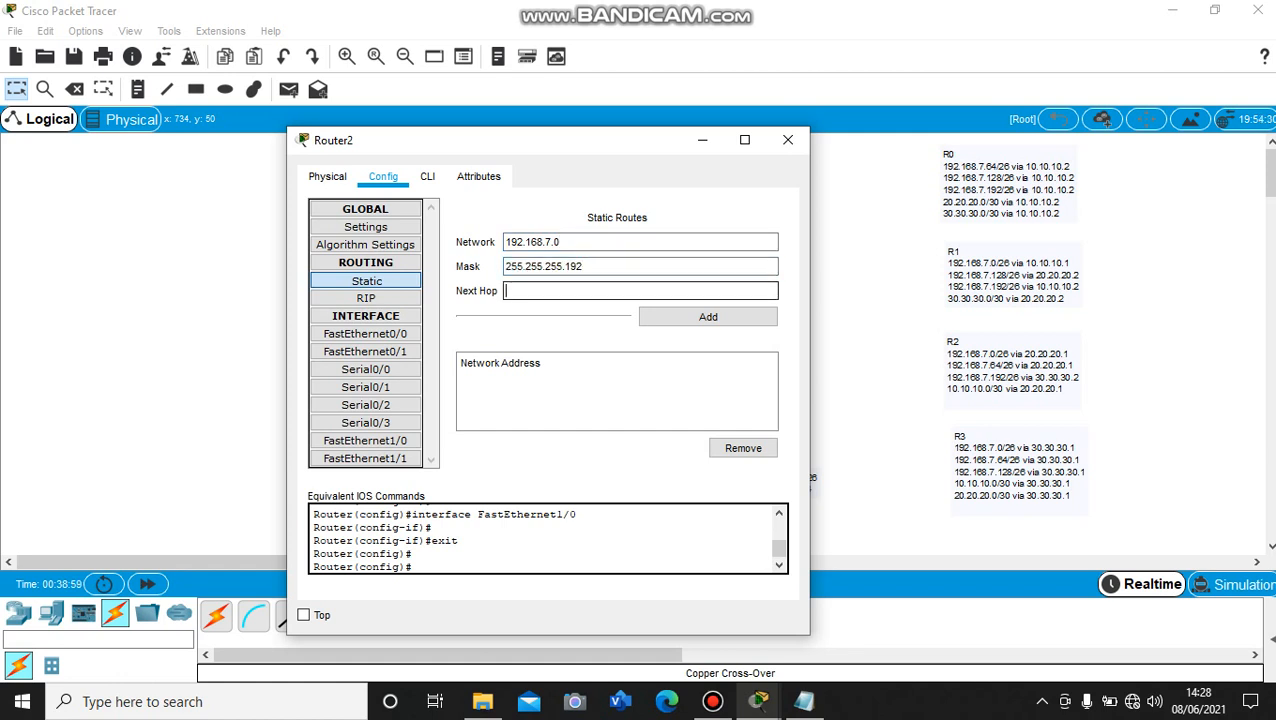
pyautogui.write('20.20.20.1')
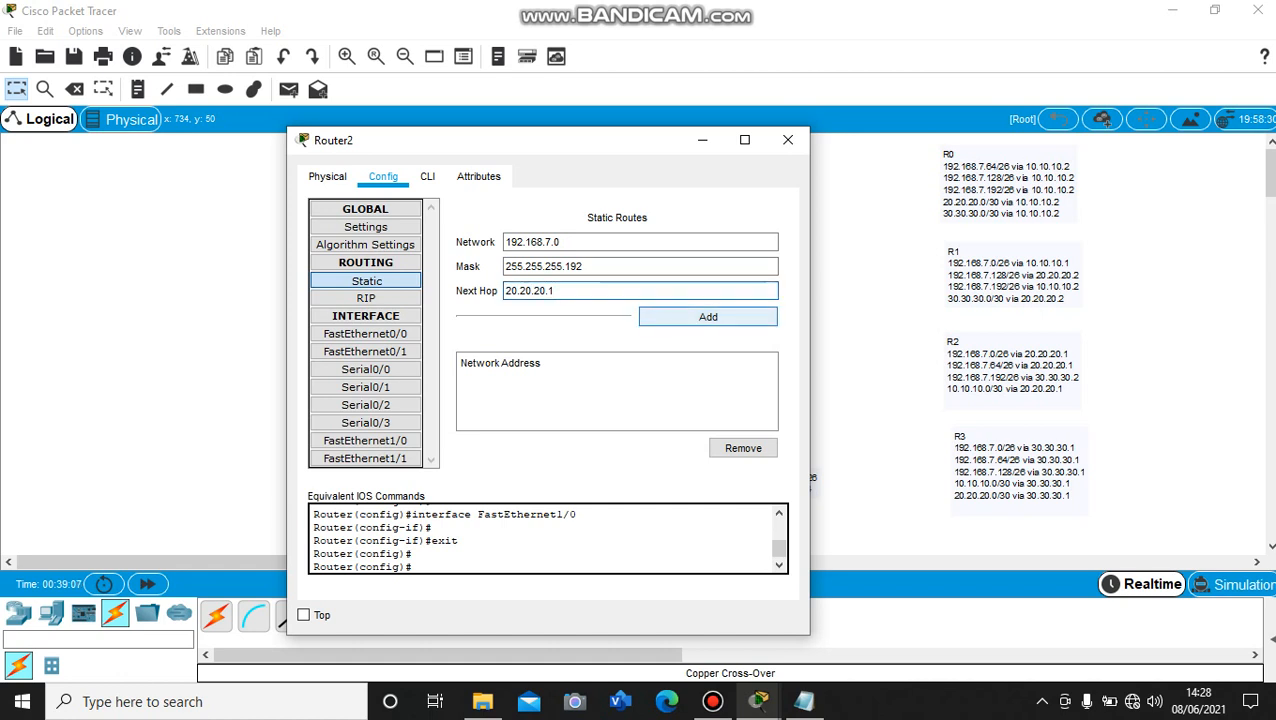
pyautogui.click(708, 316)
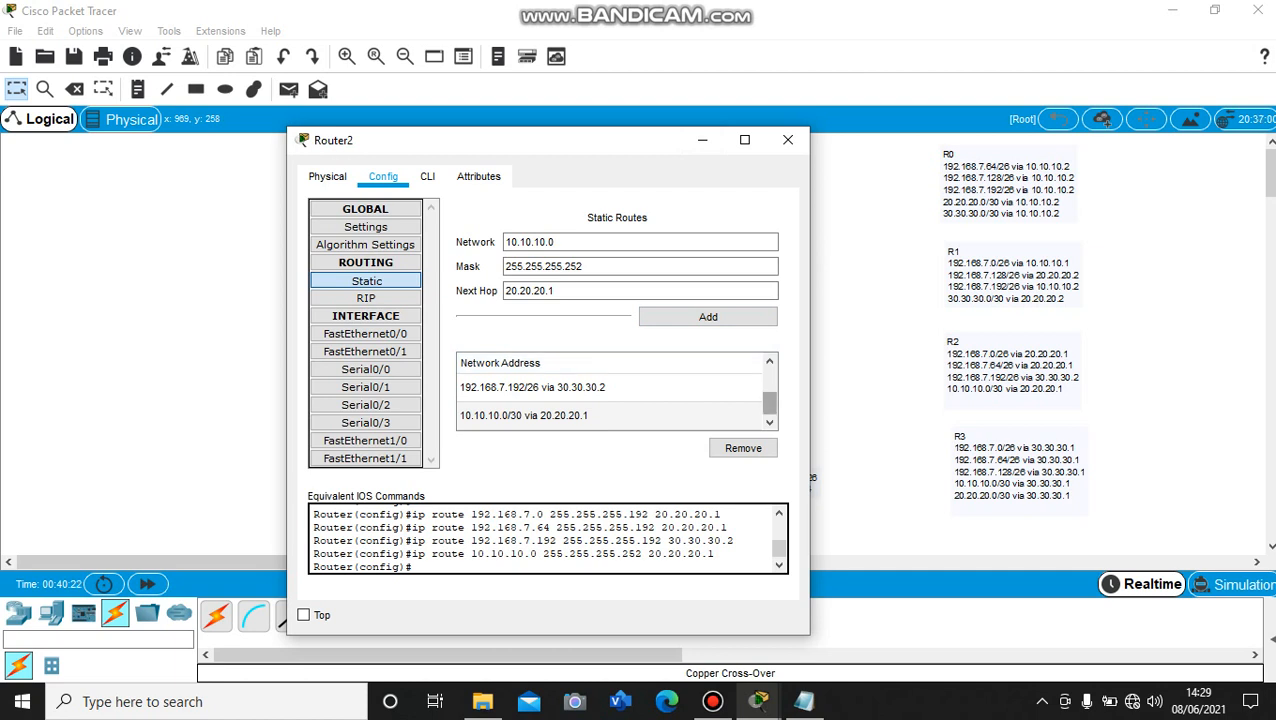
pyautogui.moveTo(769, 391); pyautogui.dragTo(769, 379)
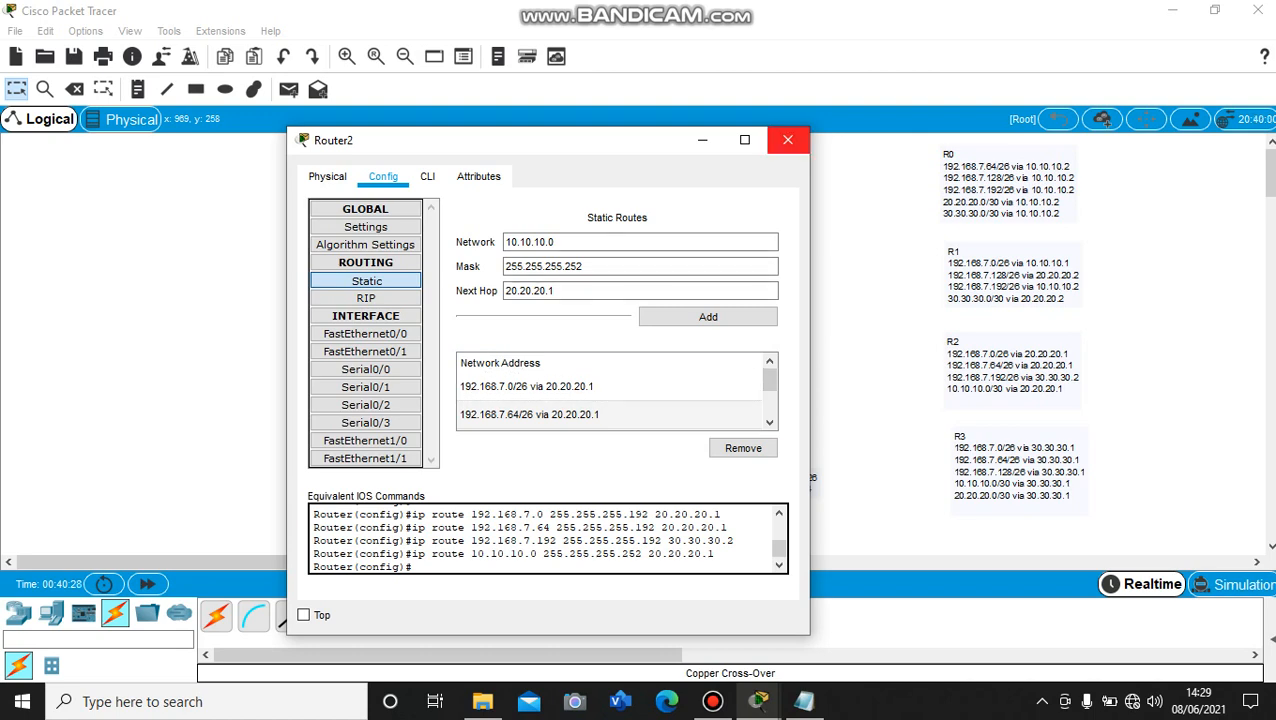
pyautogui.click(788, 140)
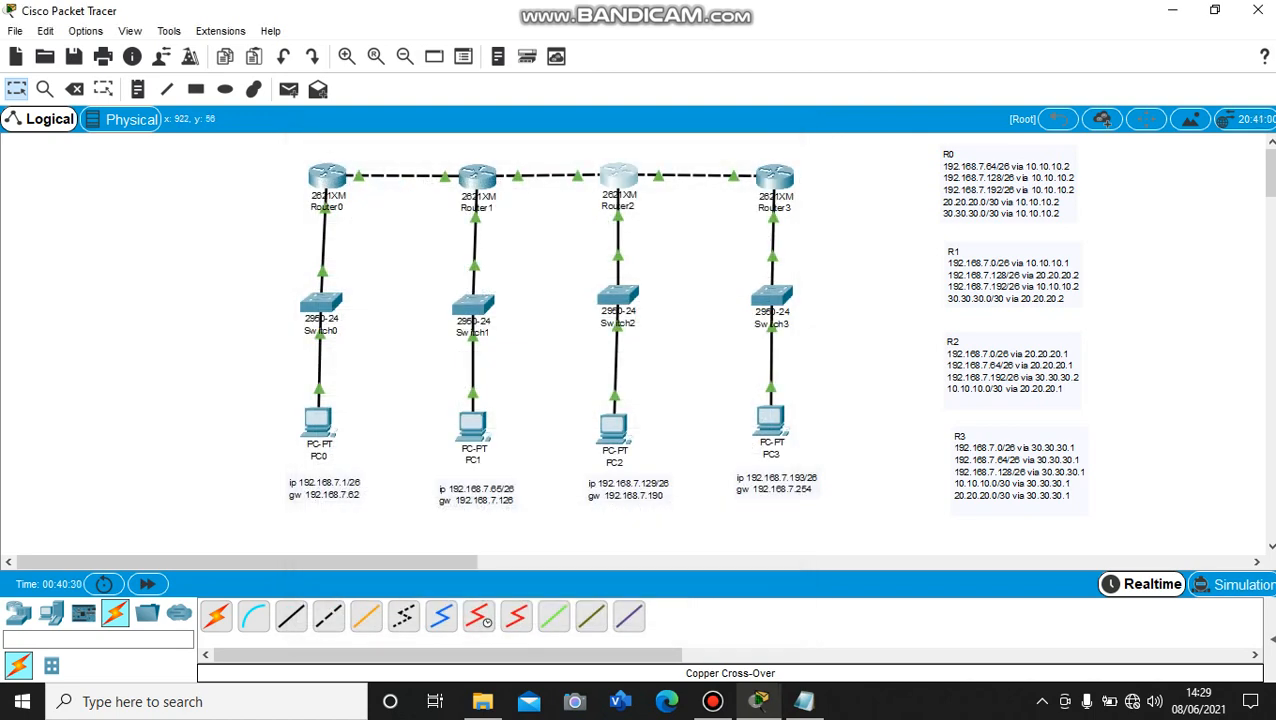
# Inspect the FastEthernet0/0 and FastEthernet0/1 interface settings of Router3
pyautogui.click(774, 178)
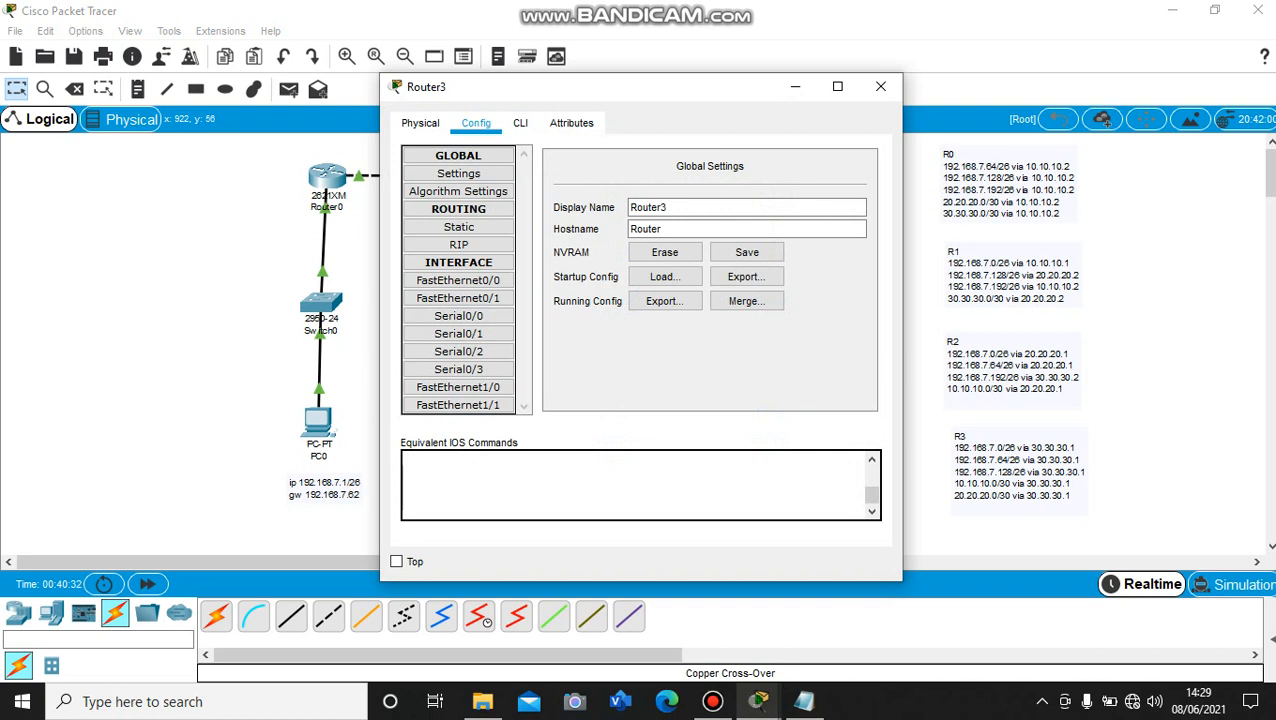
pyautogui.moveTo(670, 87); pyautogui.dragTo(430, 120)
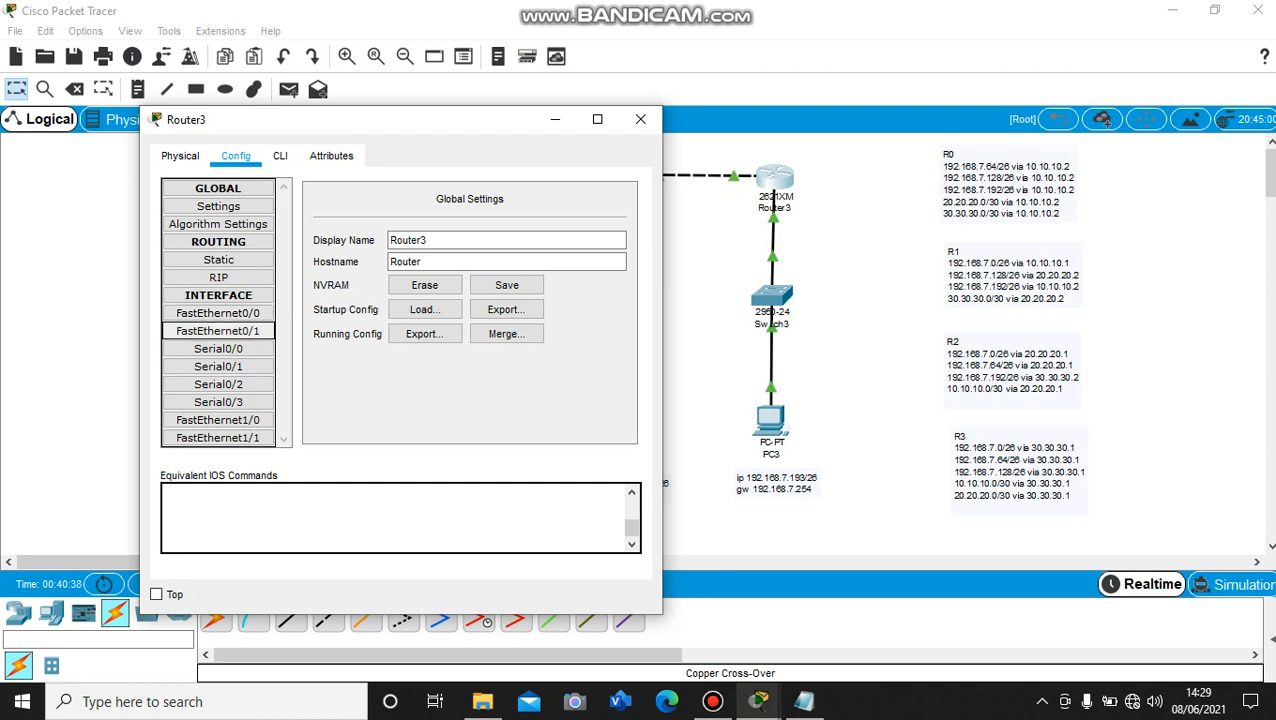
pyautogui.click(218, 314)
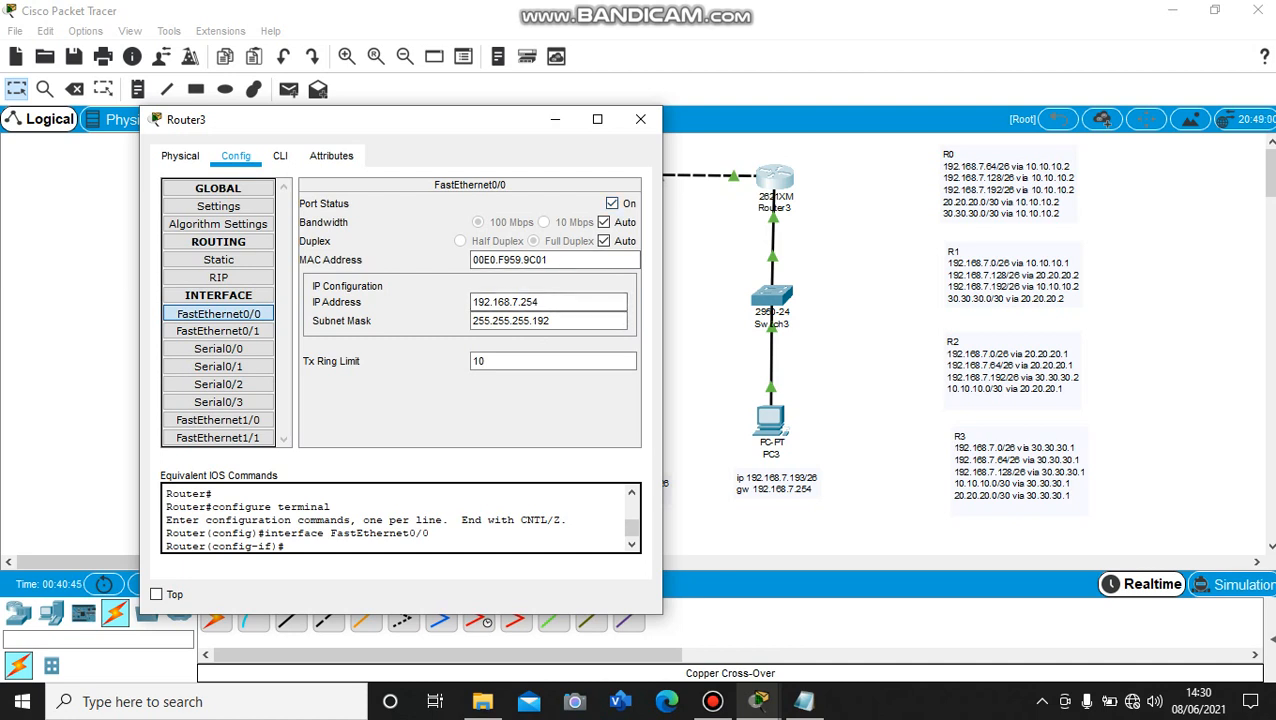
pyautogui.click(218, 331)
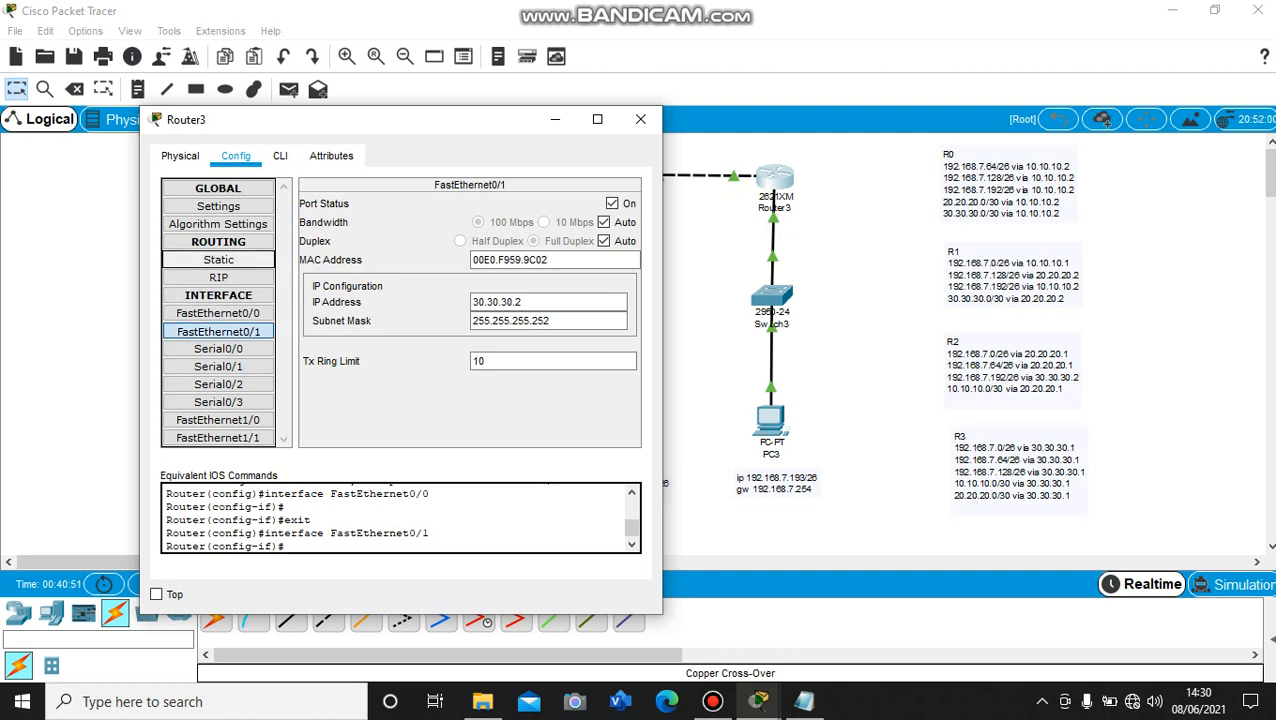
# Add a static route on Router3 to network 192.168.7.0 with mask 255.255.255.192 and next hop 30.30.30.1, and close the router's window
pyautogui.click(218, 241)
pyautogui.click(218, 241)
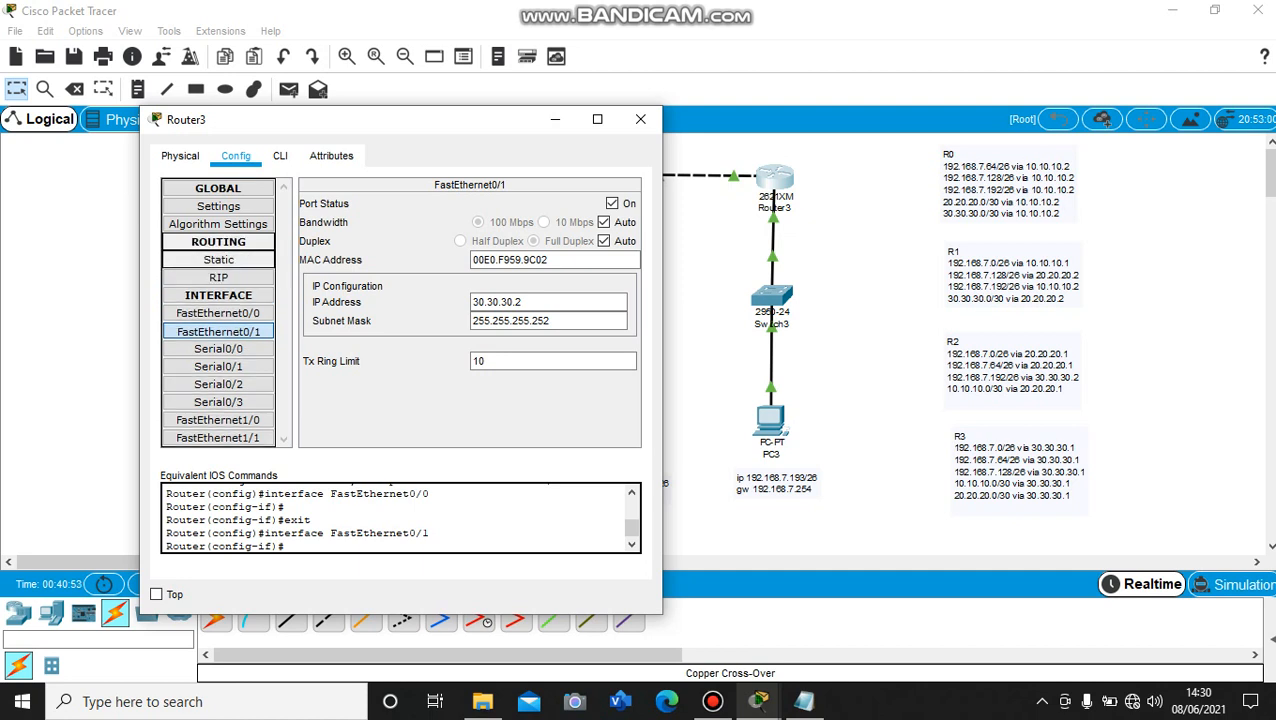
pyautogui.click(219, 260)
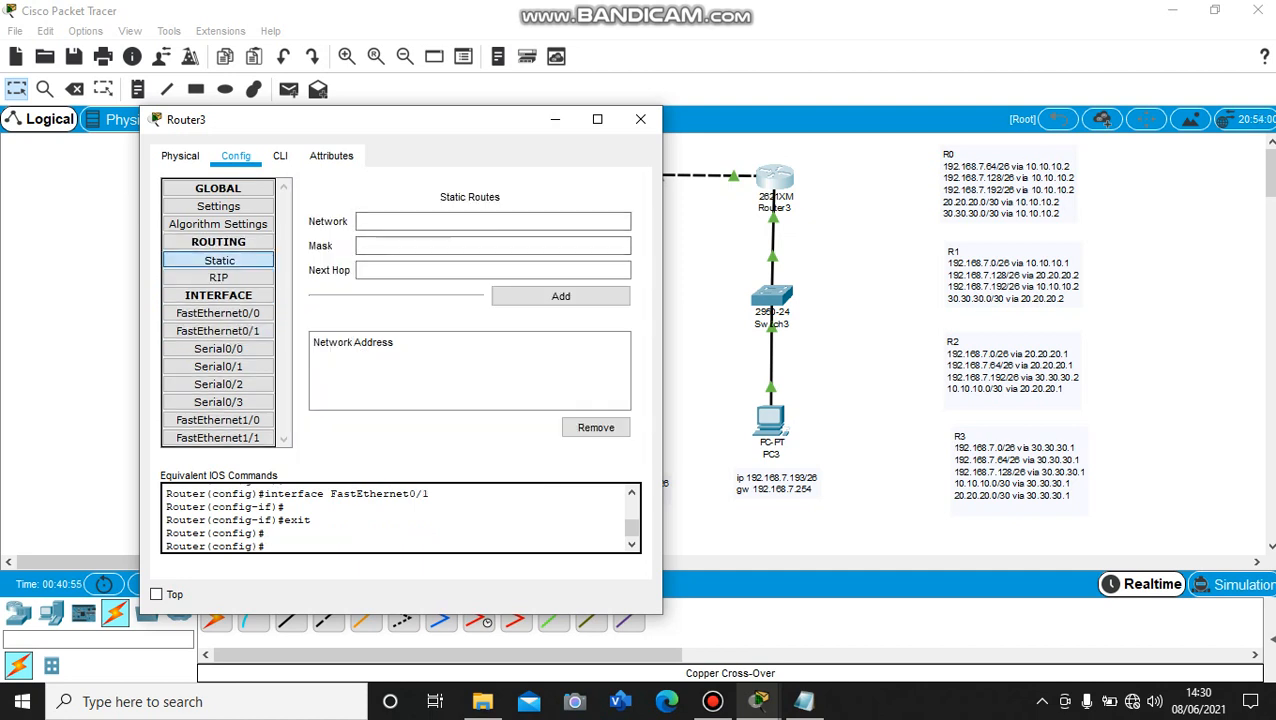
pyautogui.moveTo(444, 129); pyautogui.dragTo(612, 139)
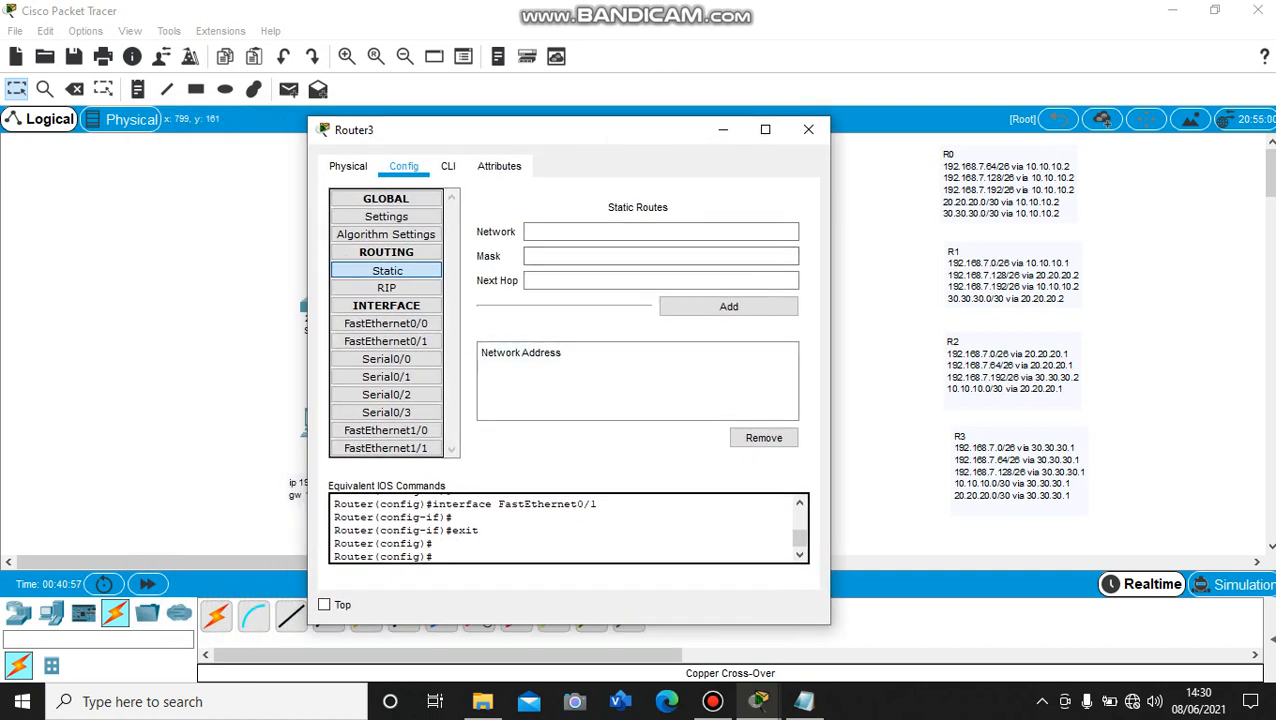
pyautogui.moveTo(615, 129); pyautogui.dragTo(657, 126)
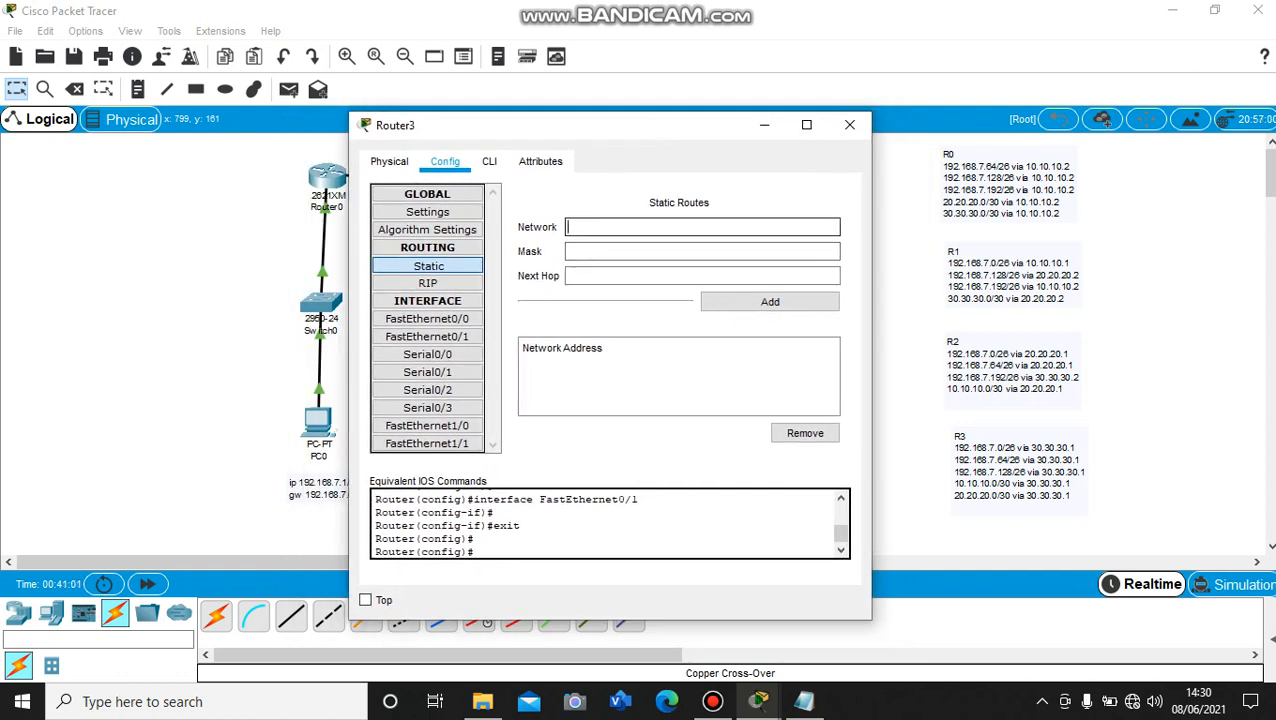
pyautogui.write('192.168.7.0')
pyautogui.press('Tab')
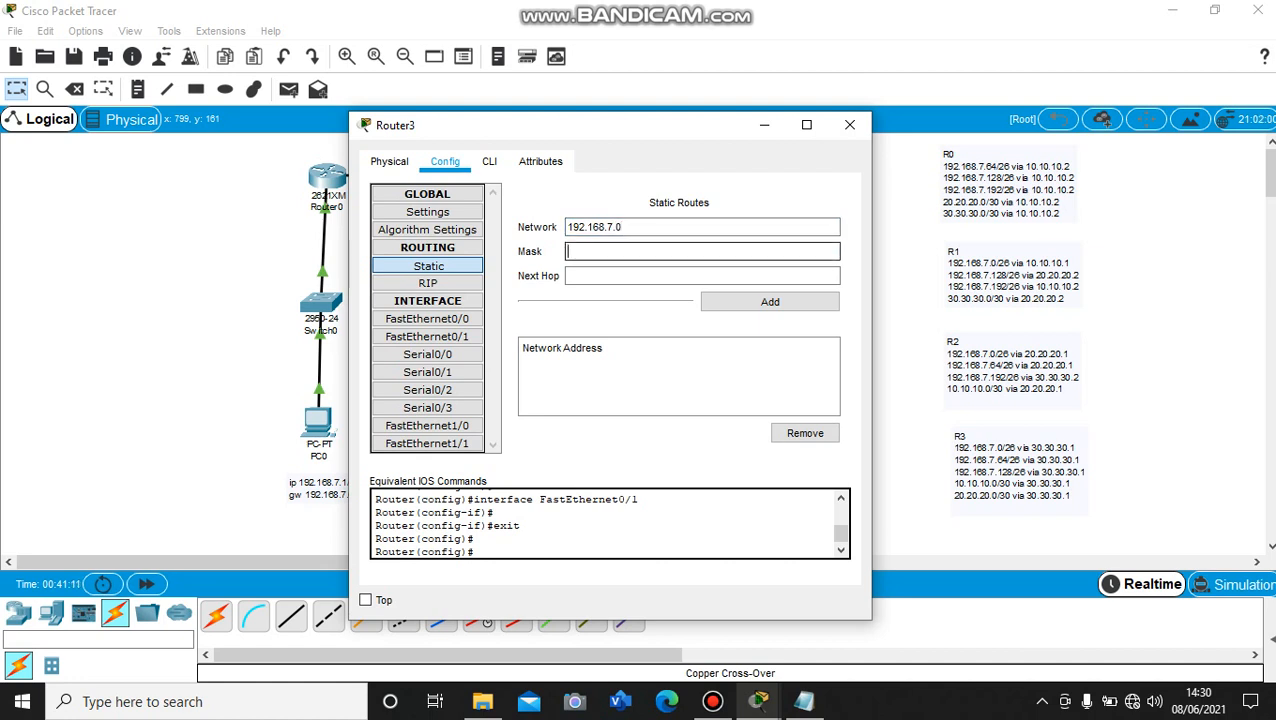
pyautogui.write('255.255.255.192')
pyautogui.press('Tab')
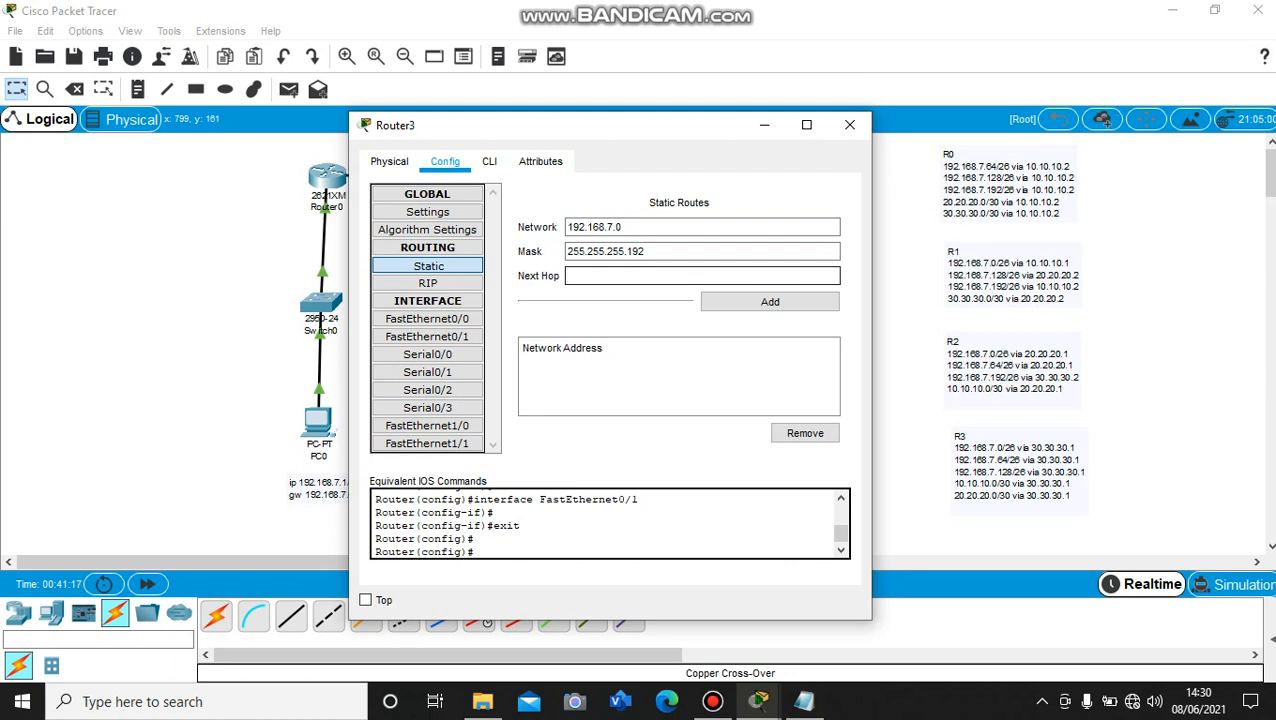
pyautogui.write('30.30.30.1')
pyautogui.press('Tab')
pyautogui.press('Return')
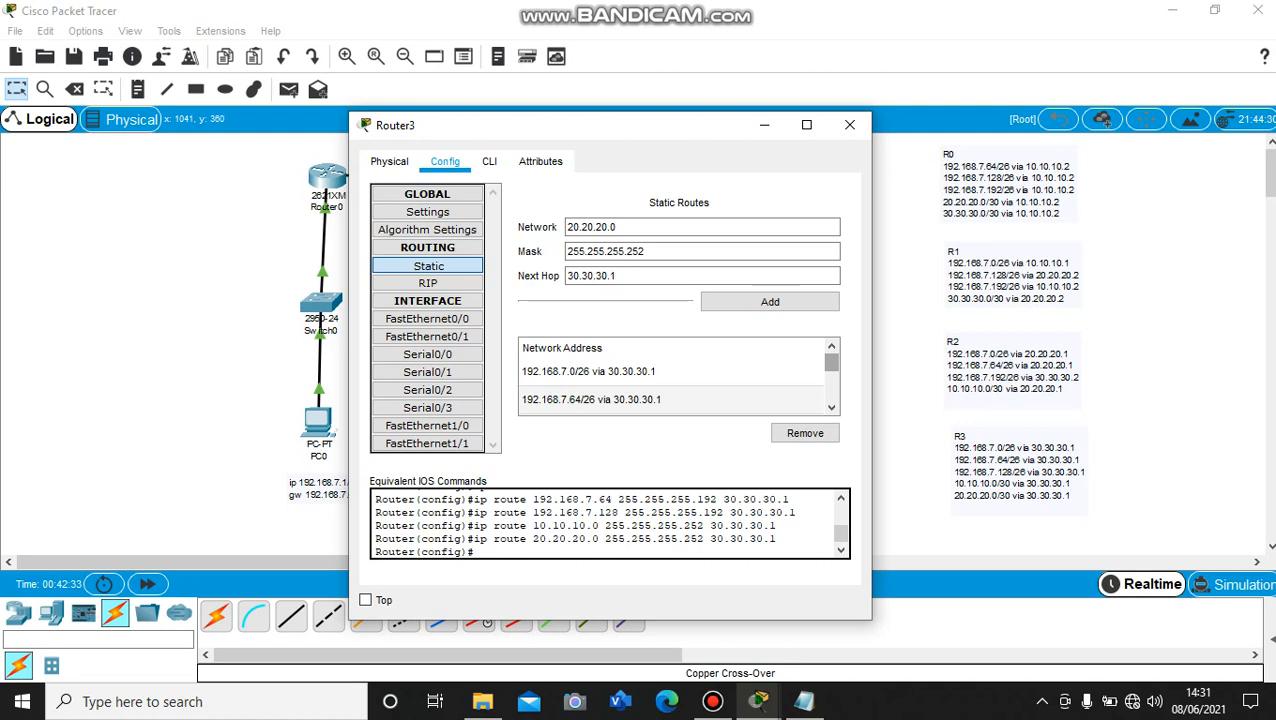
pyautogui.moveTo(831, 363)
pyautogui.mouseDown()
pyautogui.moveTo(831, 392)
pyautogui.moveTo(831, 372)
pyautogui.mouseUp()
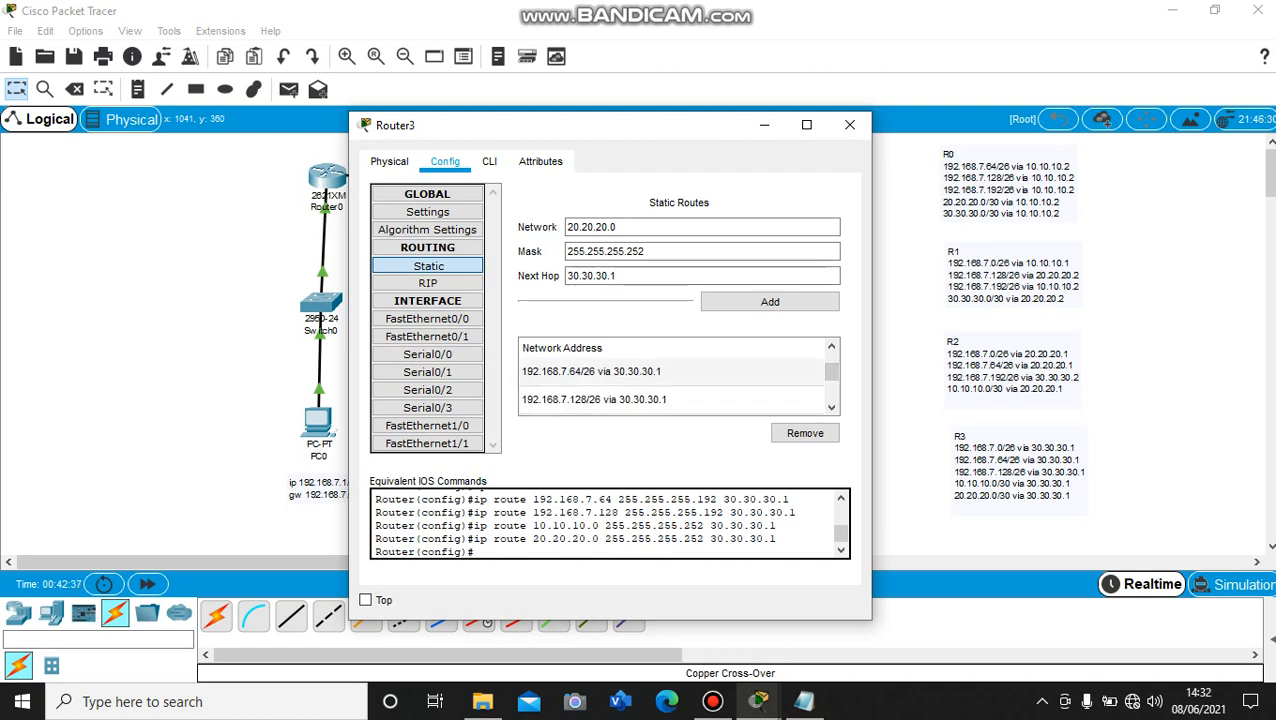
pyautogui.click(849, 124)
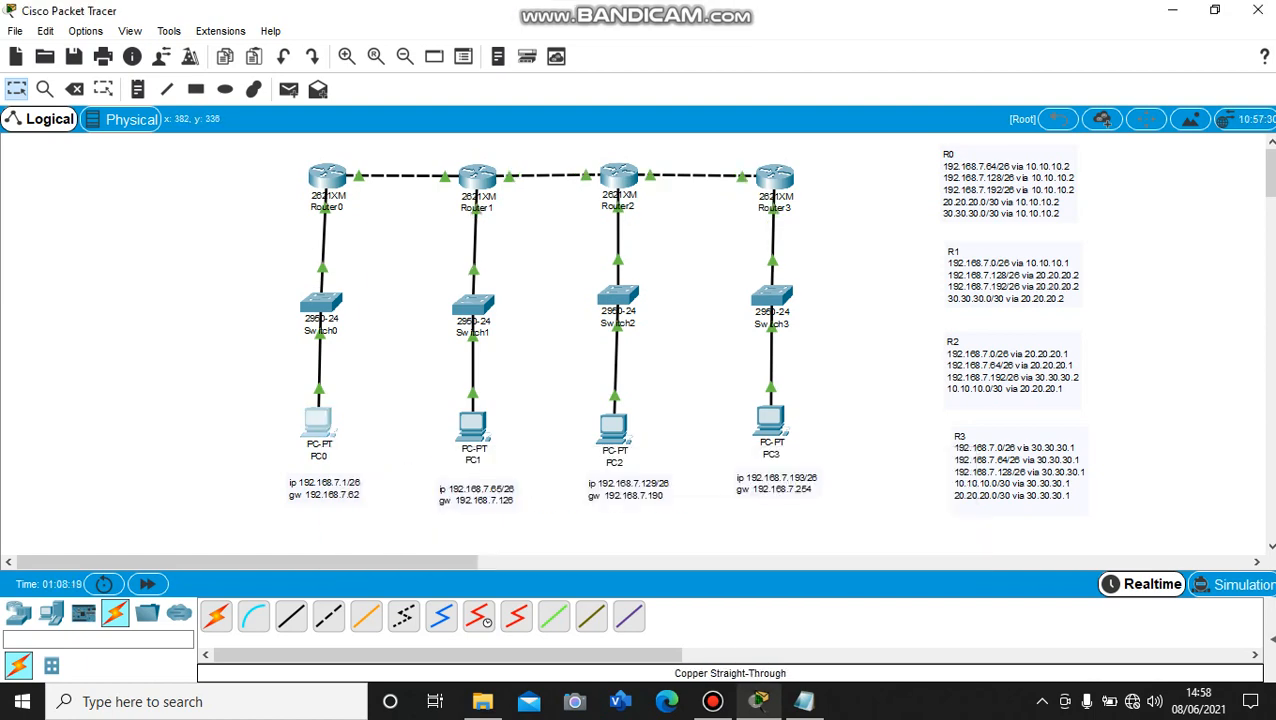
# Test connectivity from PC0 to PC1 by pinging 192.168.7.65 in PC0's Command Prompt
pyautogui.click(318, 425)
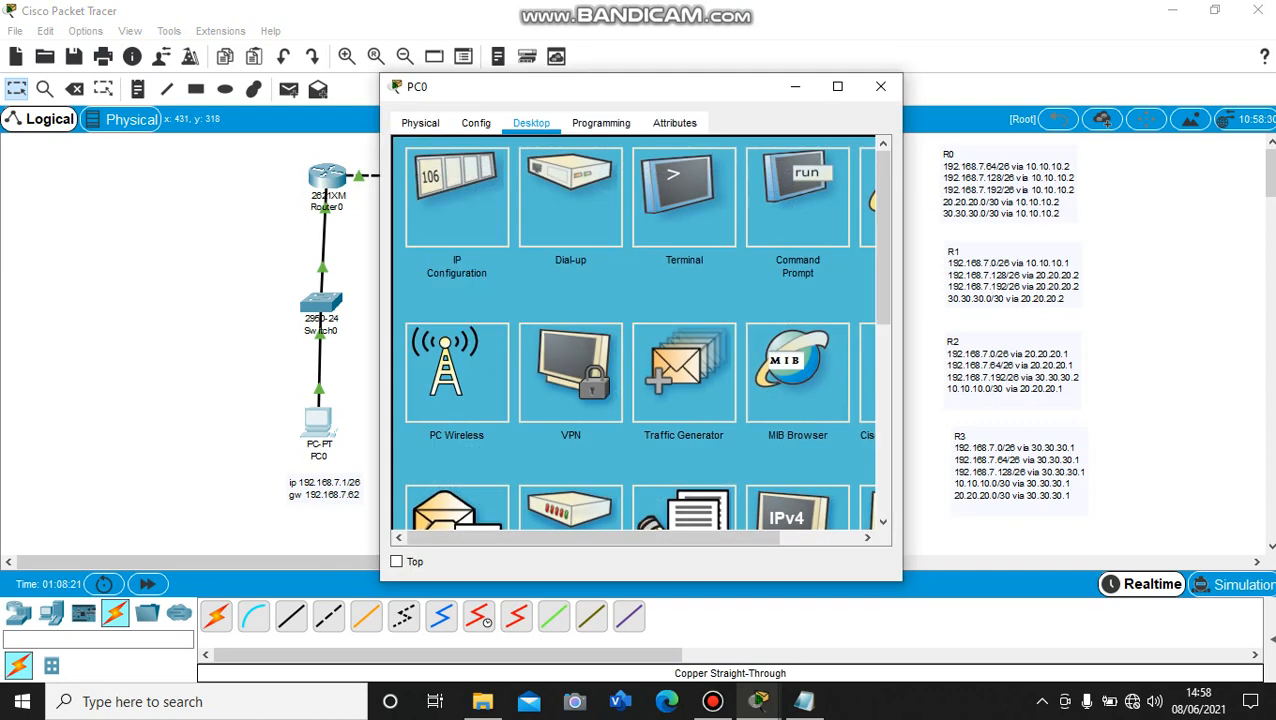
pyautogui.click(803, 182)
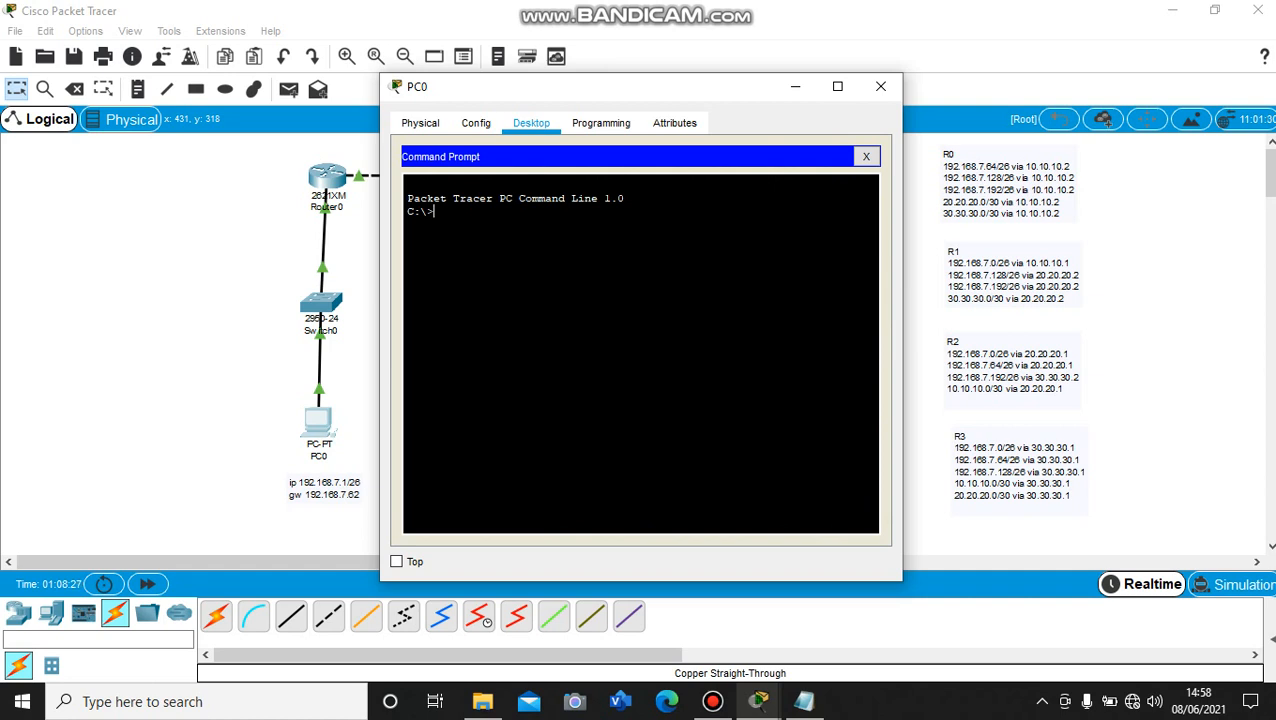
pyautogui.write('ping 192.168.7.')
pyautogui.moveTo(573, 99); pyautogui.dragTo(775, 121)
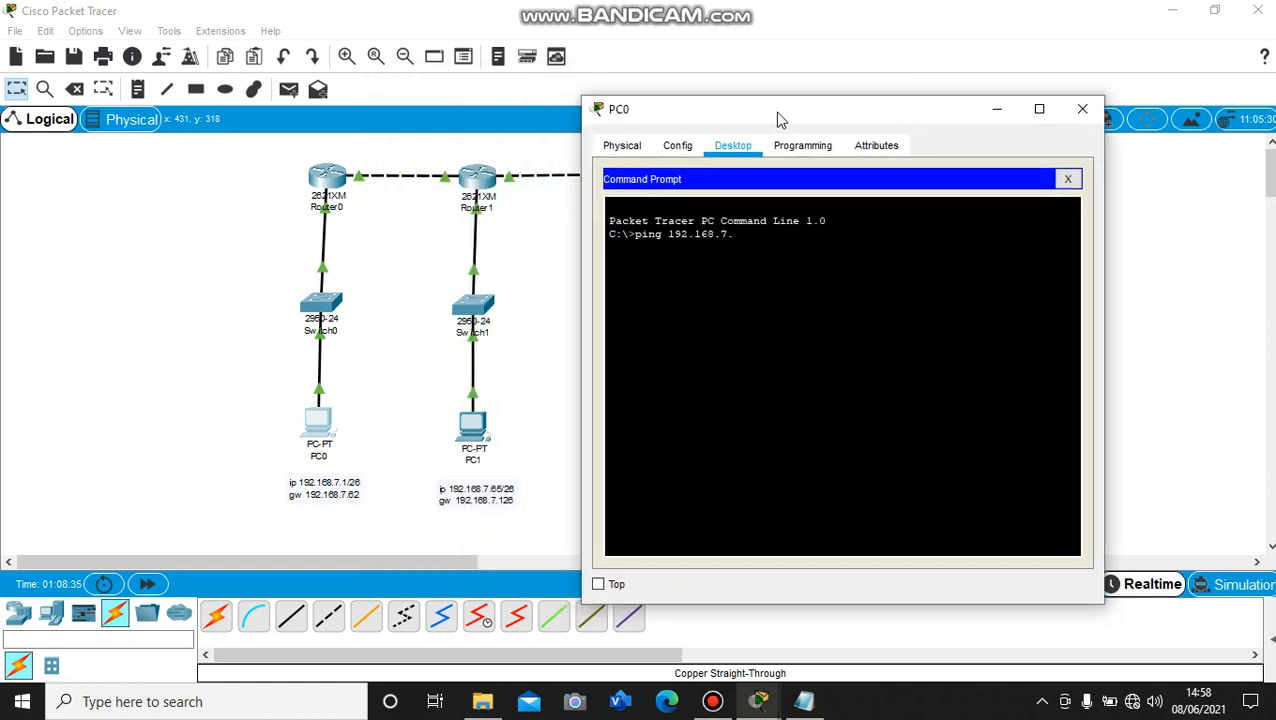
pyautogui.write('65')
pyautogui.press('Return')
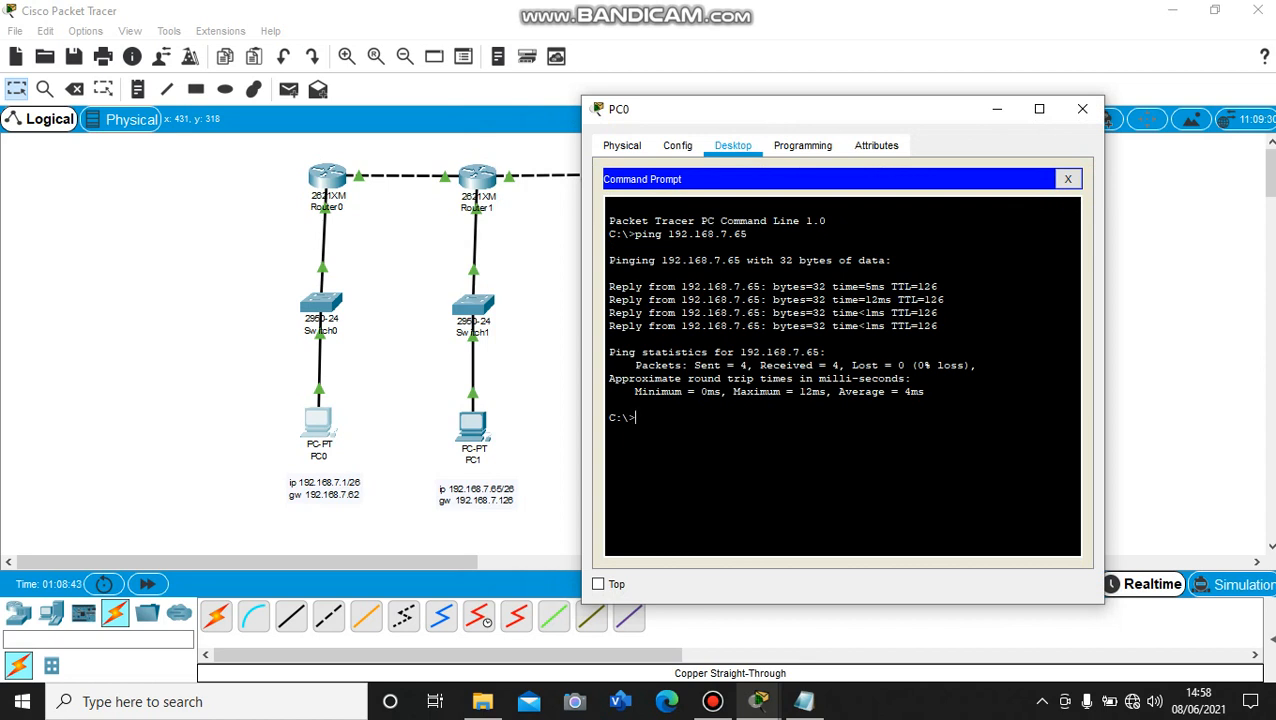
# Ping PC2 at 192.168.7.129 from PC0's Command Prompt
pyautogui.write('ping 19')
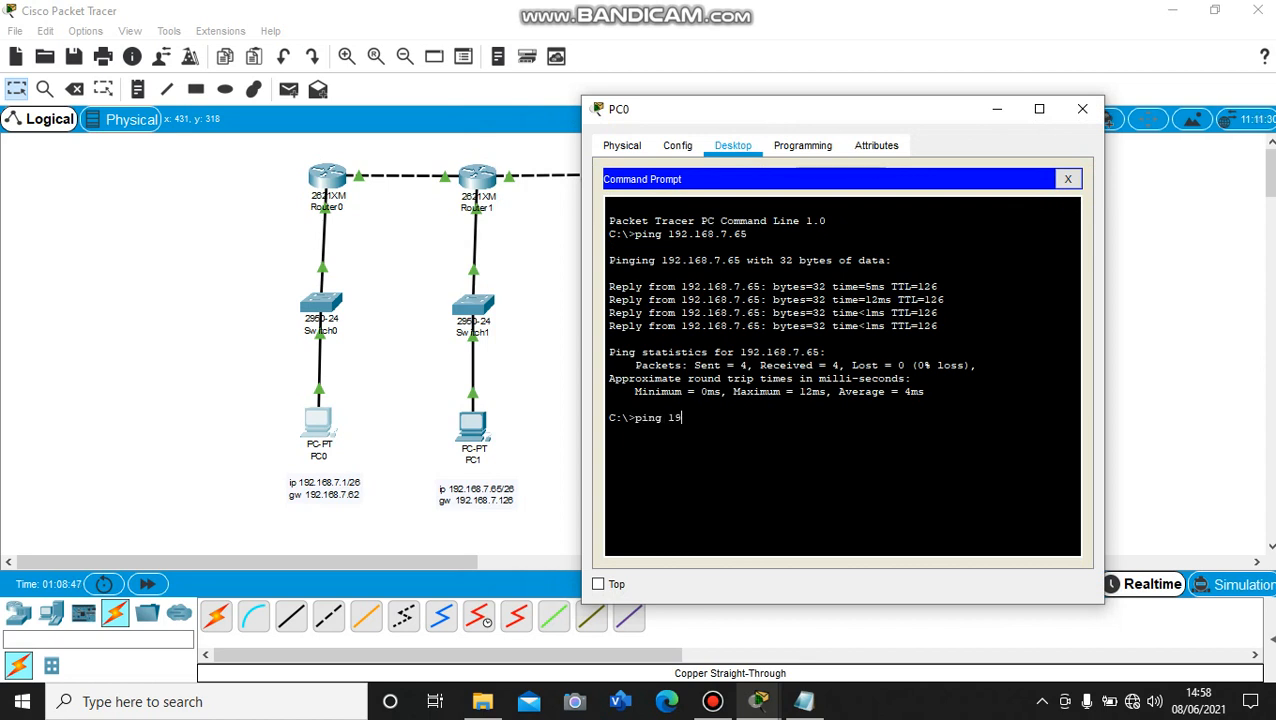
pyautogui.write('2.168.7')
pyautogui.moveTo(815, 120); pyautogui.dragTo(136, 119)
pyautogui.moveTo(138, 120); pyautogui.dragTo(497, 102)
pyautogui.write('.129')
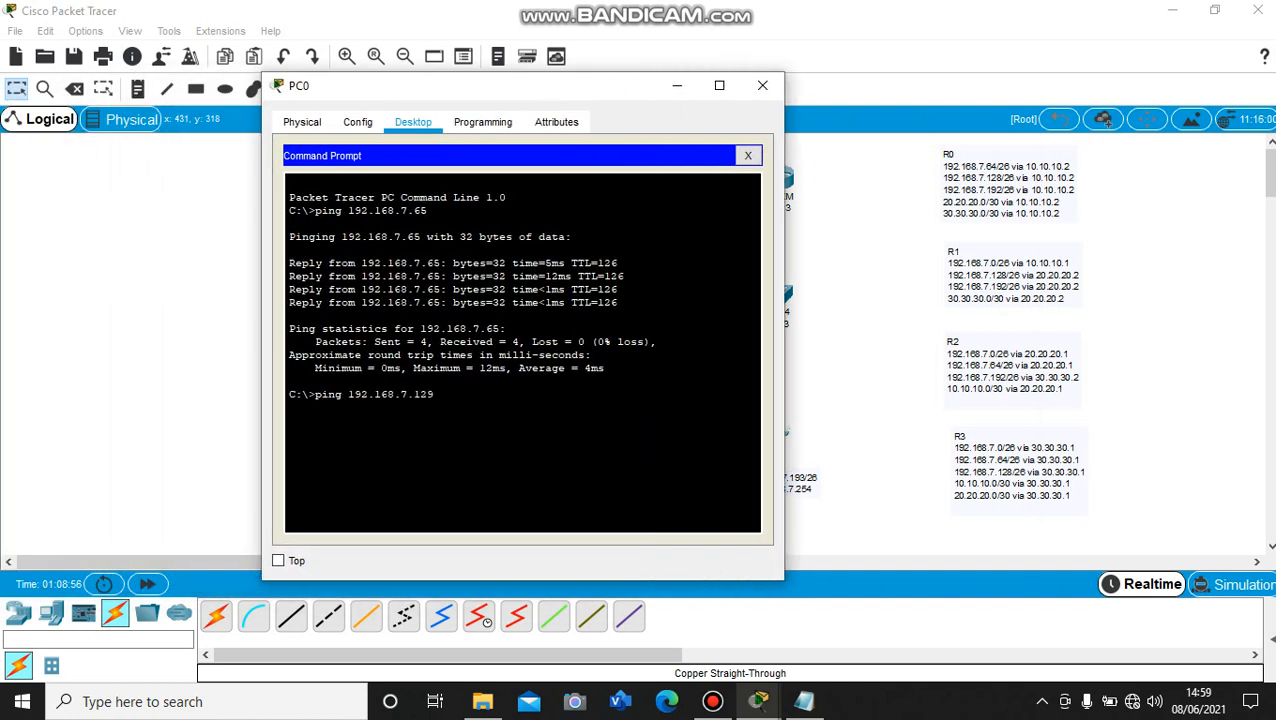
pyautogui.press('Return')
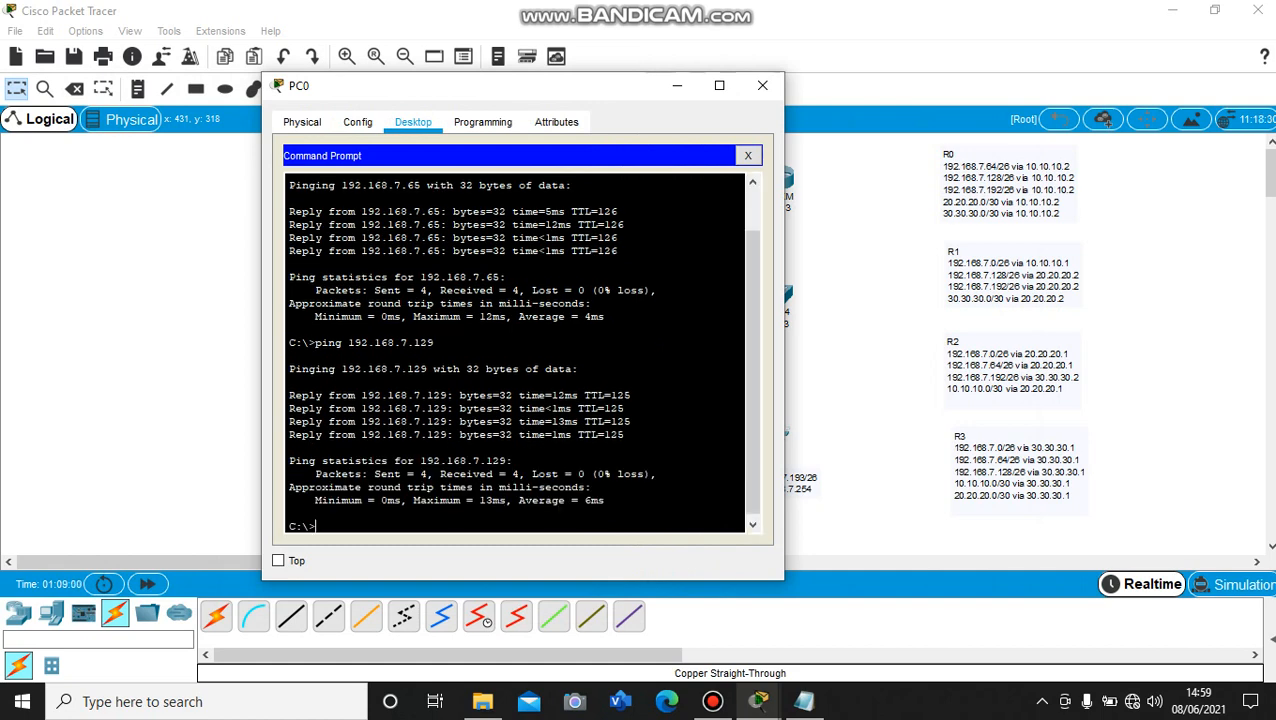
# Ping PC3 at 192.168.7.193 from PC0's Command Prompt, and close the PC0 window
pyautogui.moveTo(541, 91); pyautogui.dragTo(413, 77)
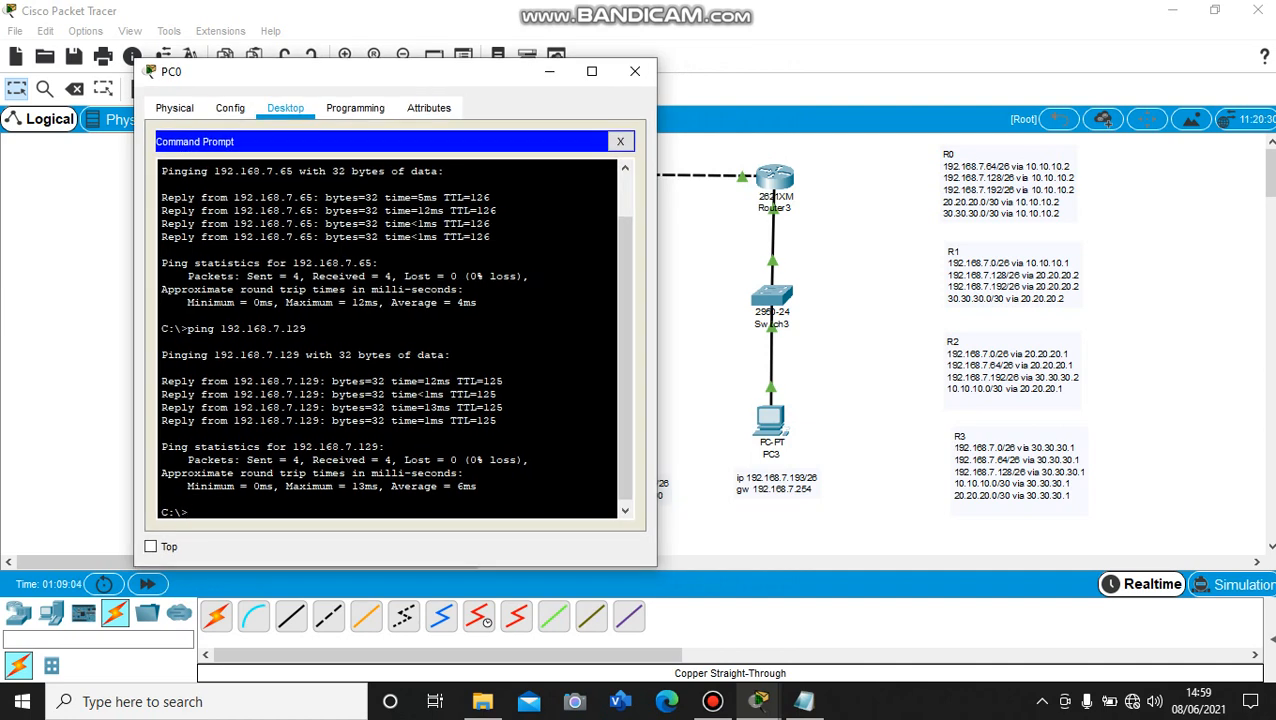
pyautogui.write('ping')
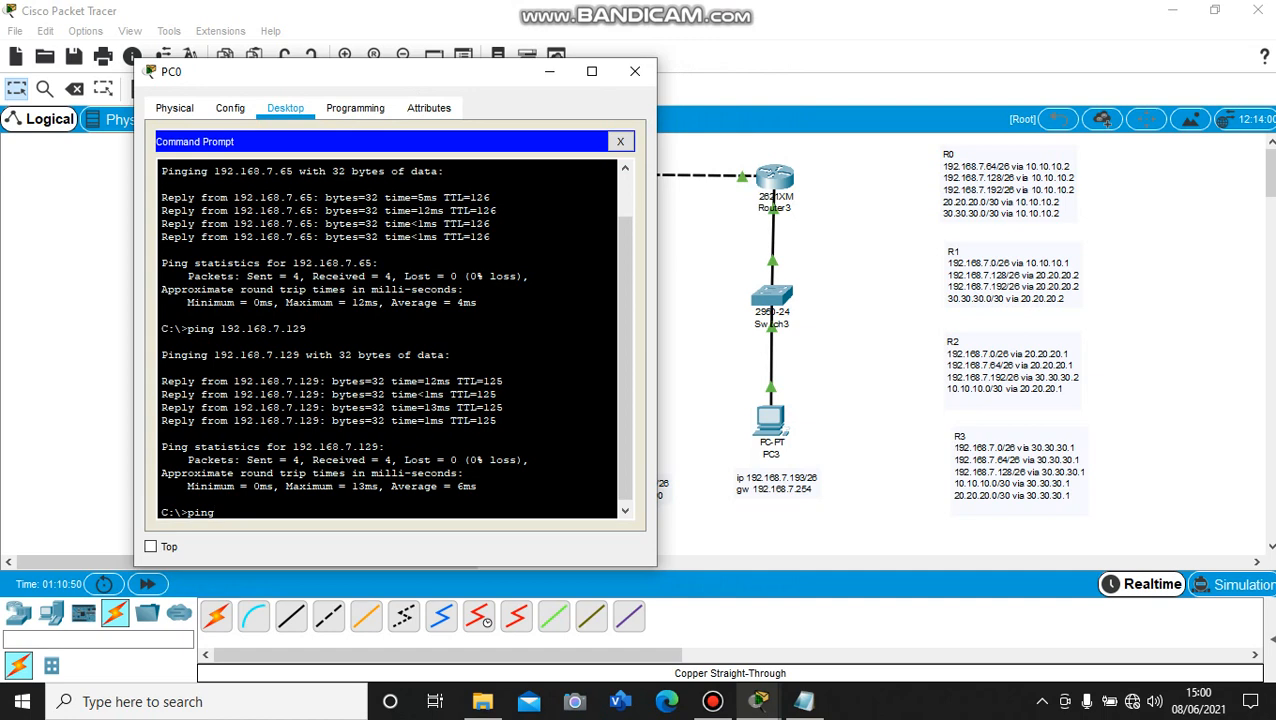
pyautogui.write('192.168.7.193')
pyautogui.press('Return')
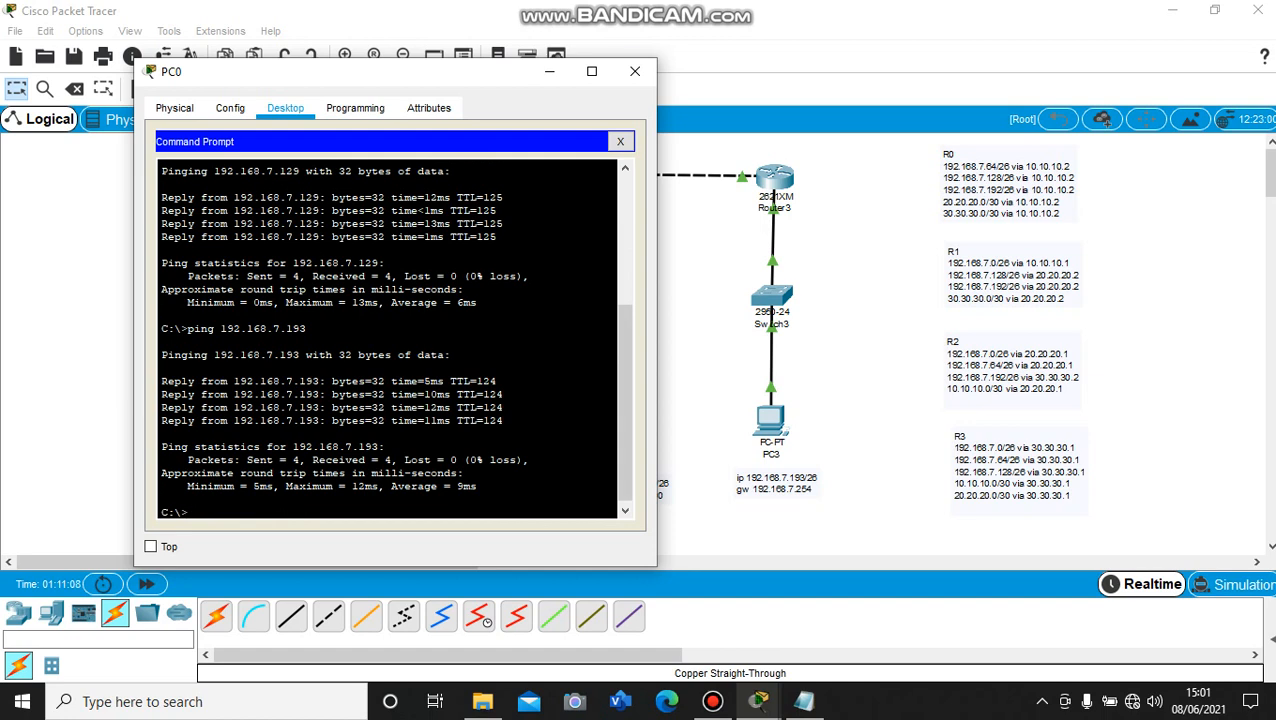
pyautogui.click(635, 72)
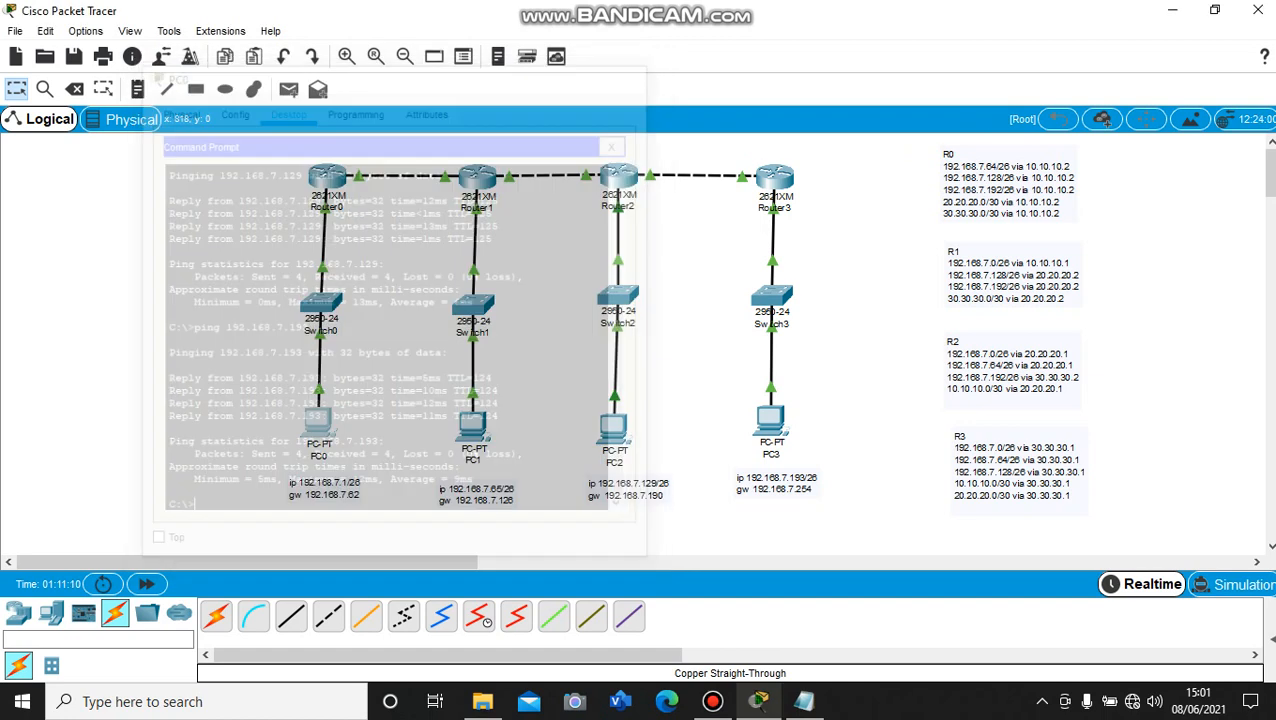